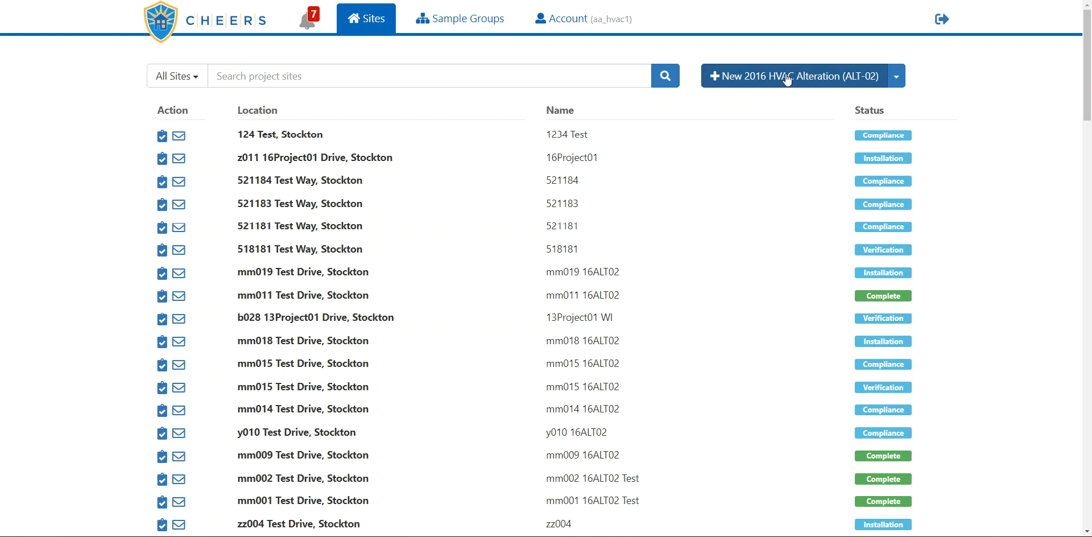
- Create a new 2016 HVAC Alteration (ALT-02) project
click(898, 80)
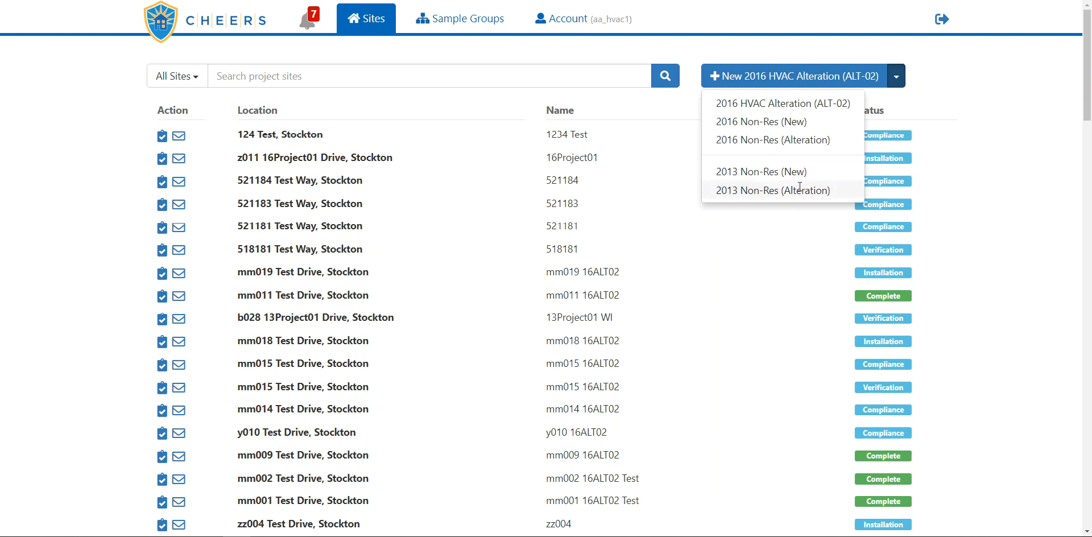
click(799, 80)
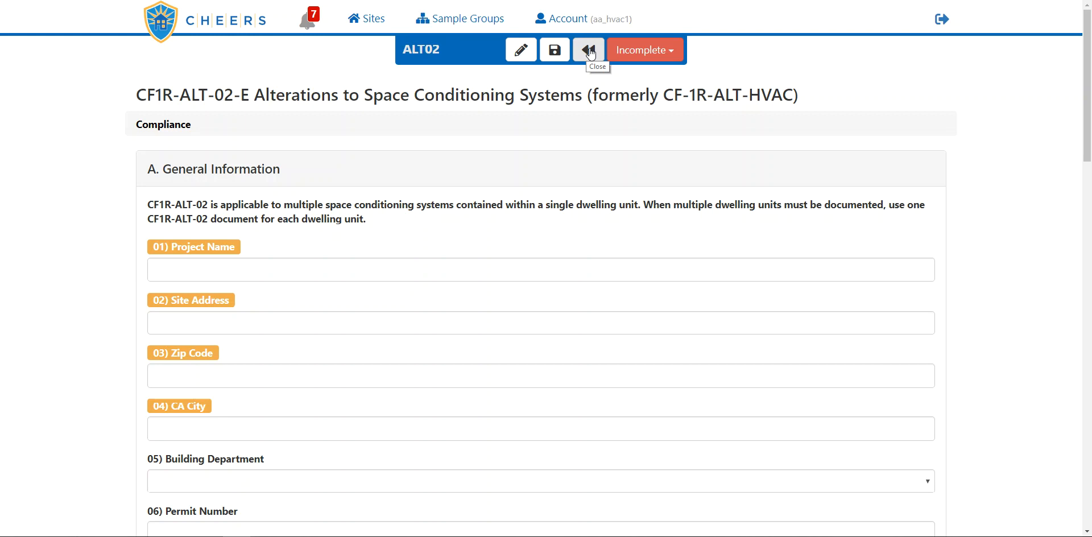
- Review the list of incomplete items for the blank ALT02 form
click(649, 54)
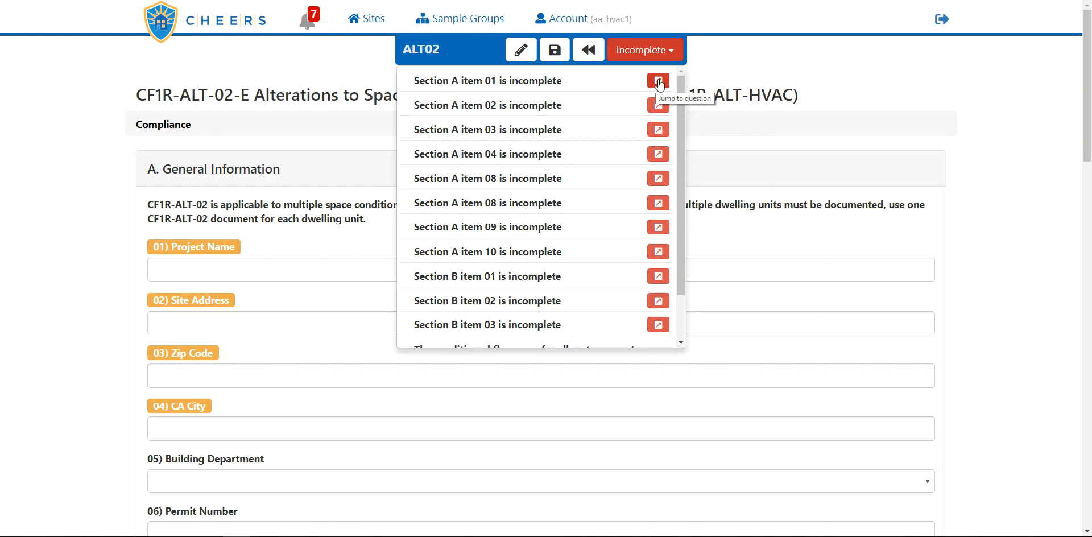
scroll(599, 168, down, 2)
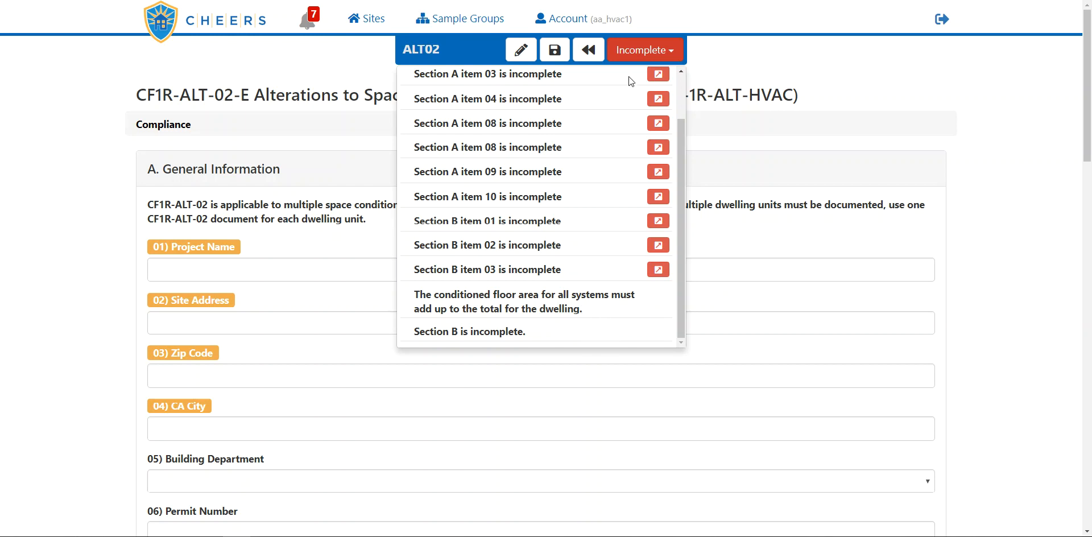
click(644, 56)
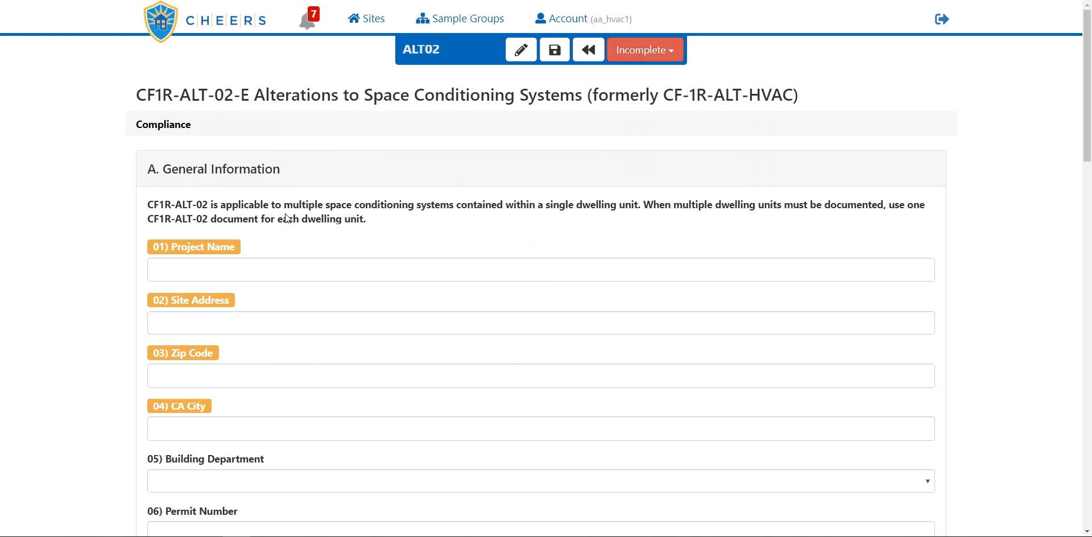
scroll(286, 213, down, 1)
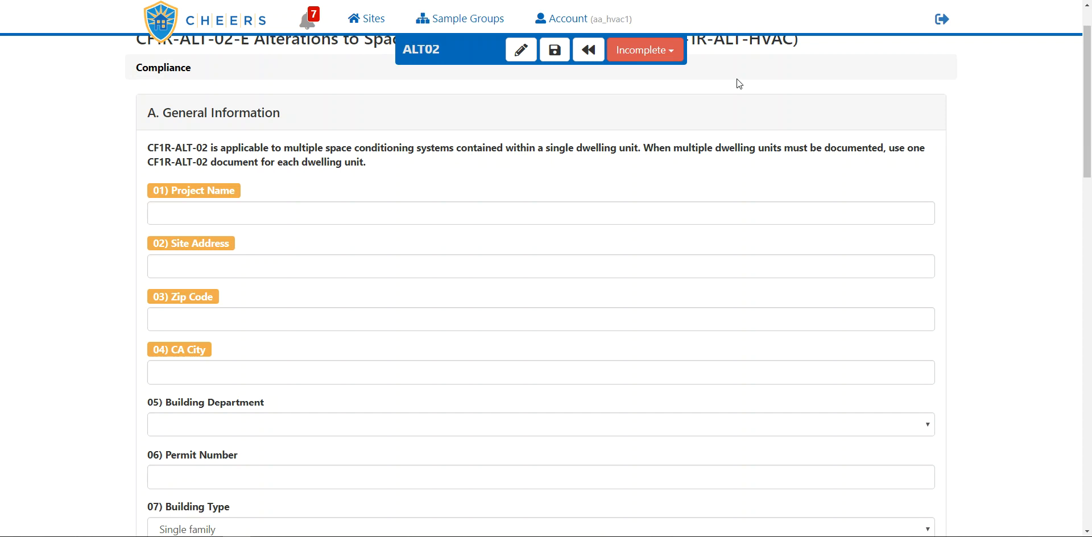
click(647, 53)
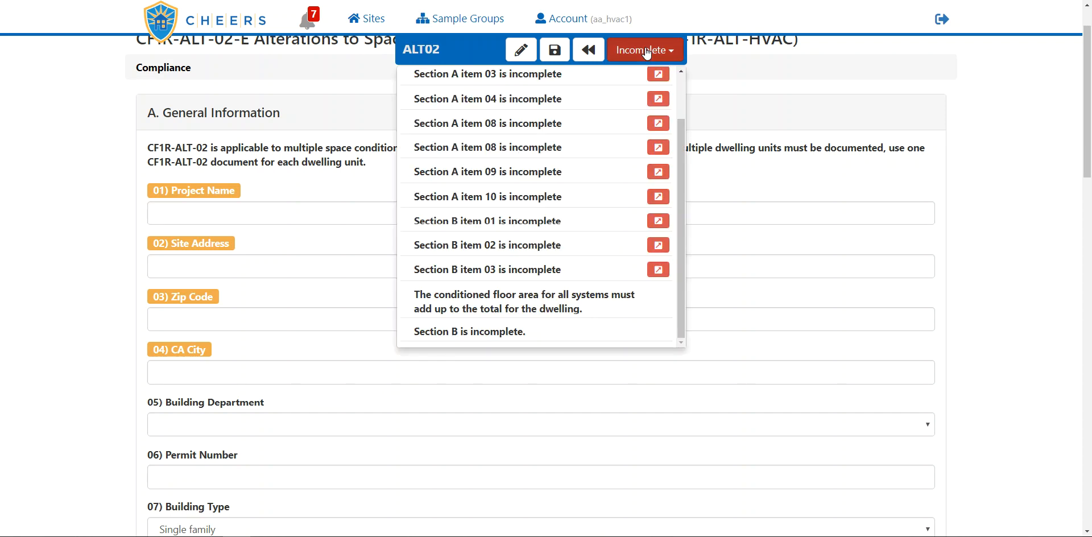
click(647, 53)
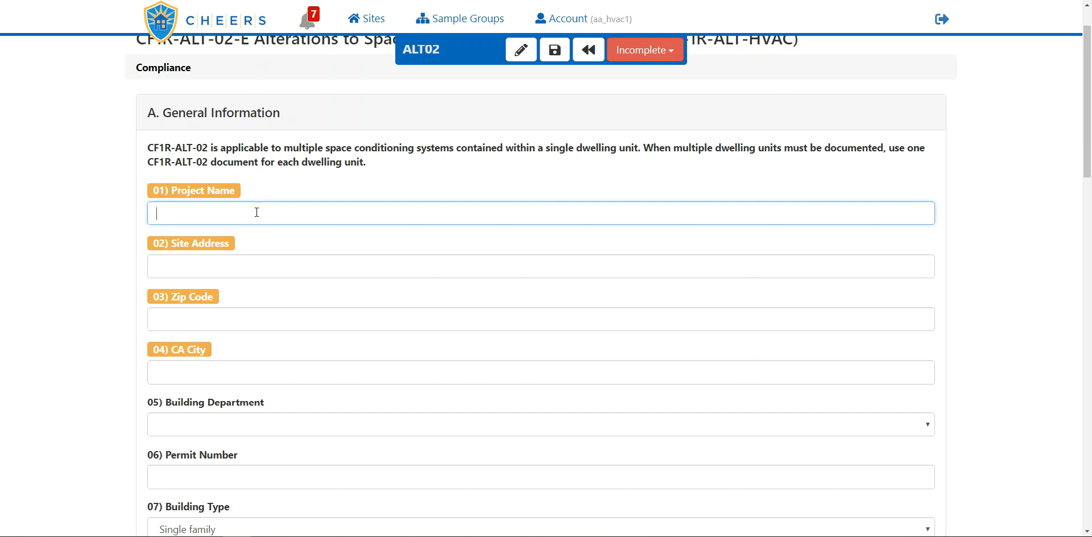
- Enter 522181 as the project name and fill in the site address in General Information
text(5)
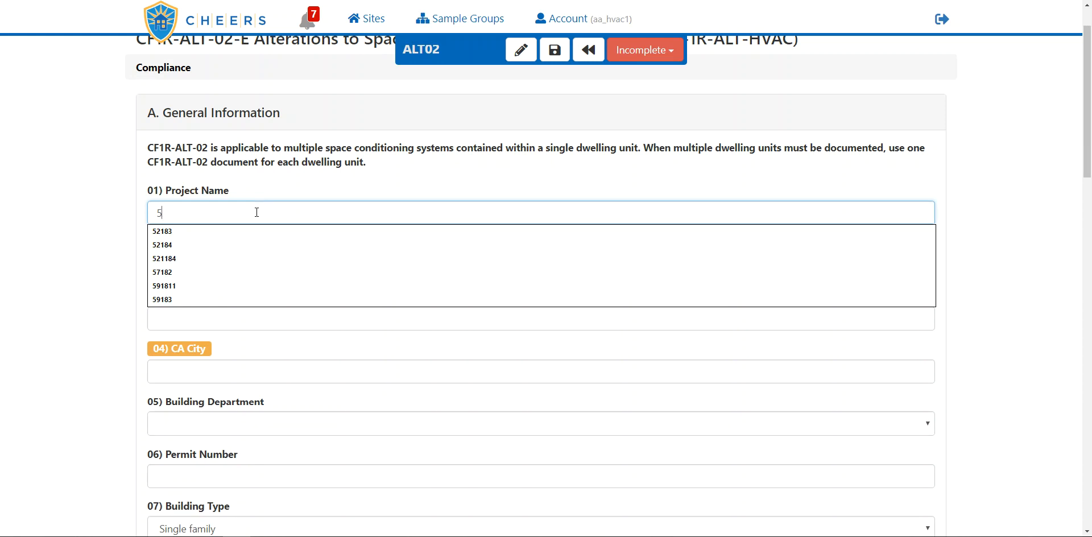
text(22181)
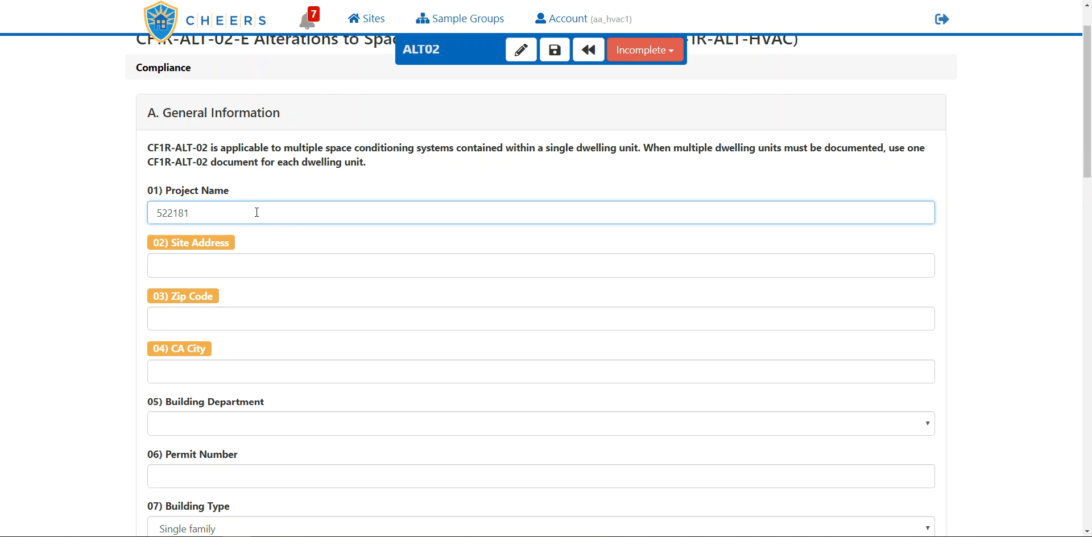
key(Tab)
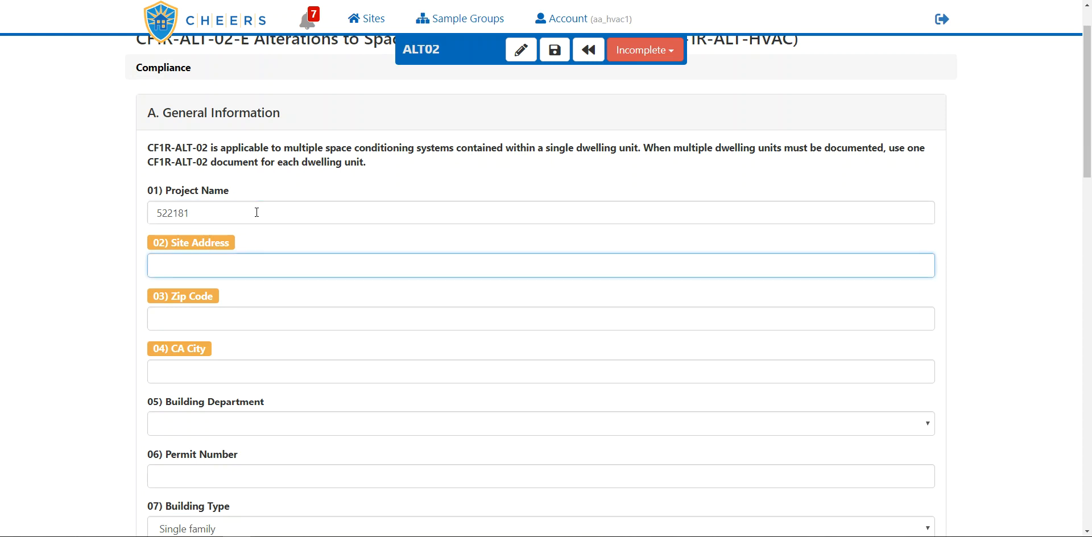
text(52218)
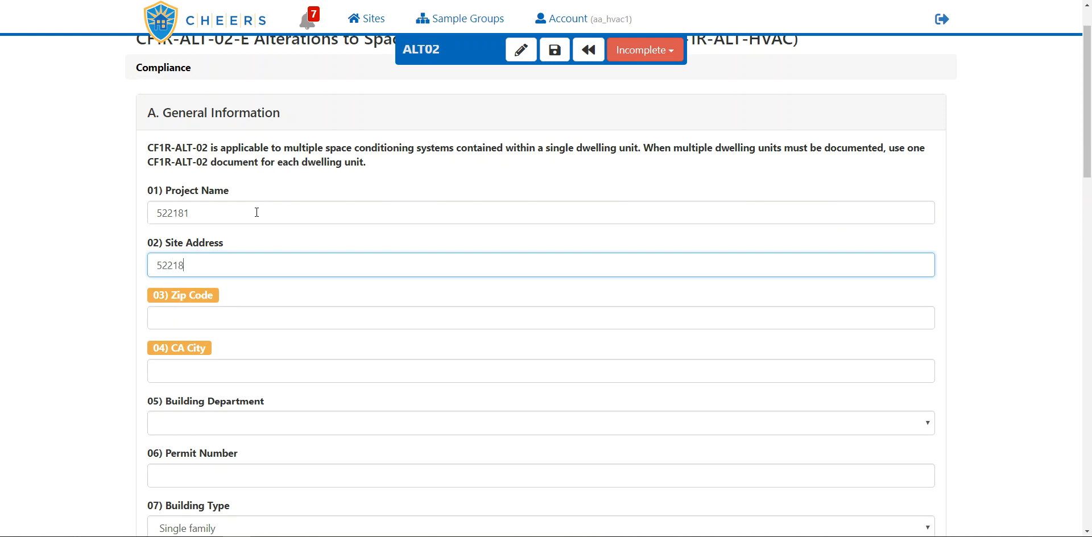
text(1 Test Way)
key(Tab)
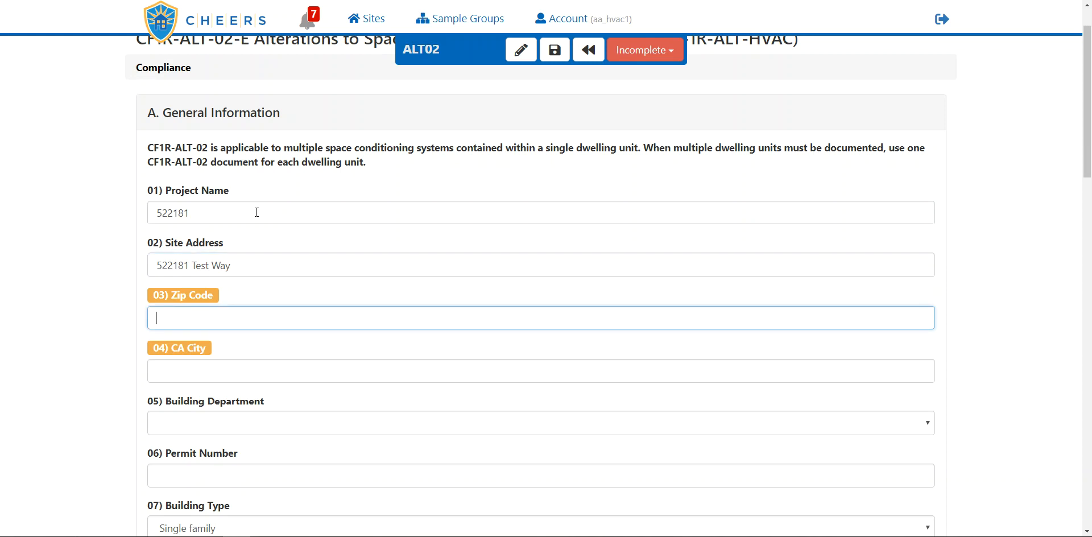
- Fill in the site's zip code and check the building department choices, keeping Stockton, City of
text(95207)
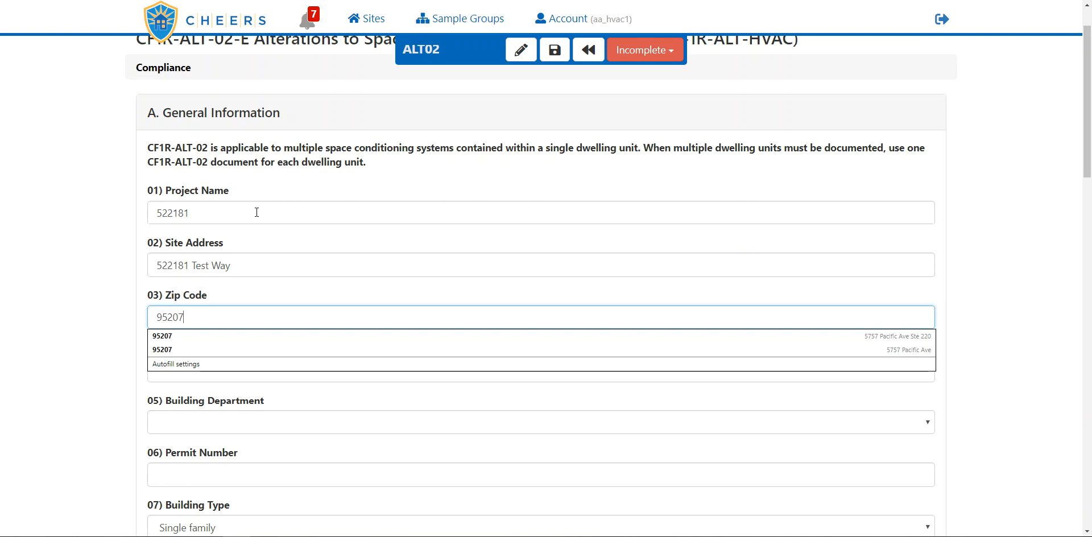
key(Tab)
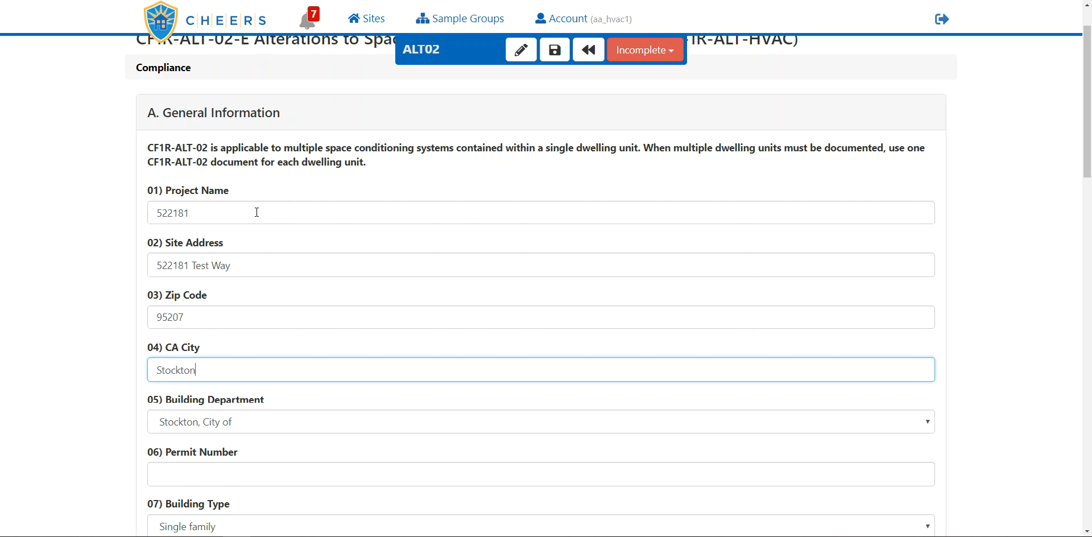
key(Tab)
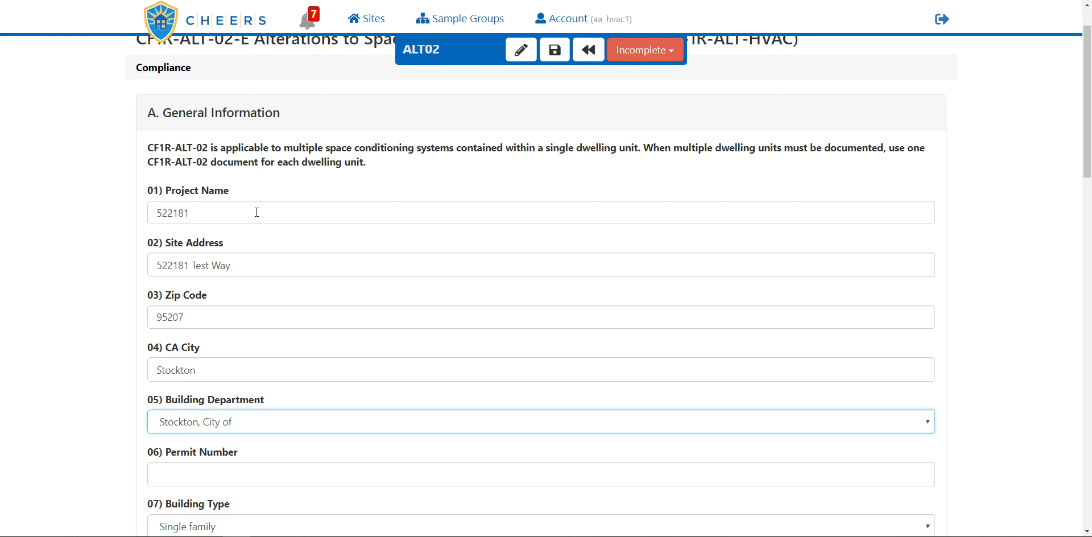
click(276, 428)
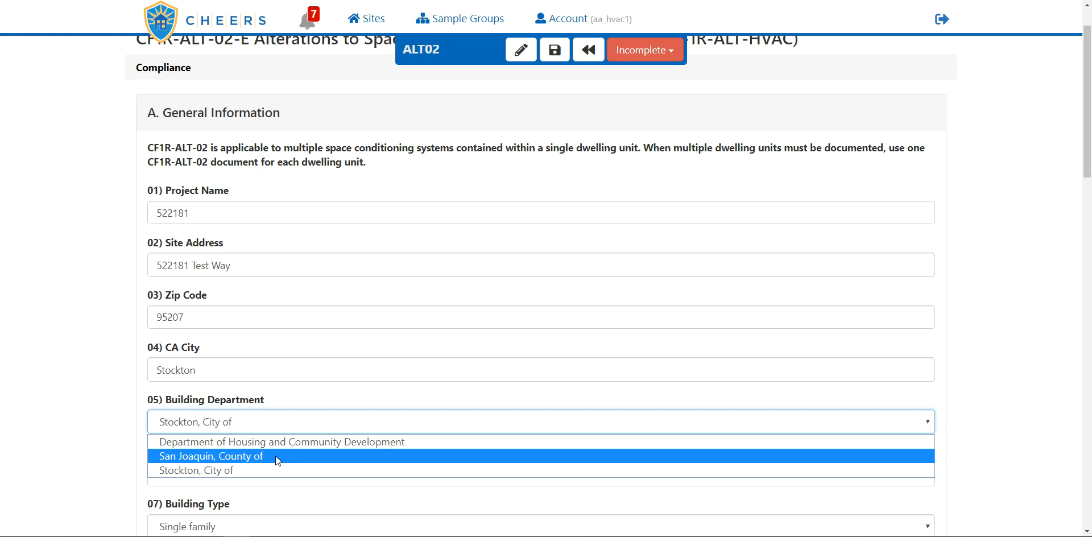
click(271, 422)
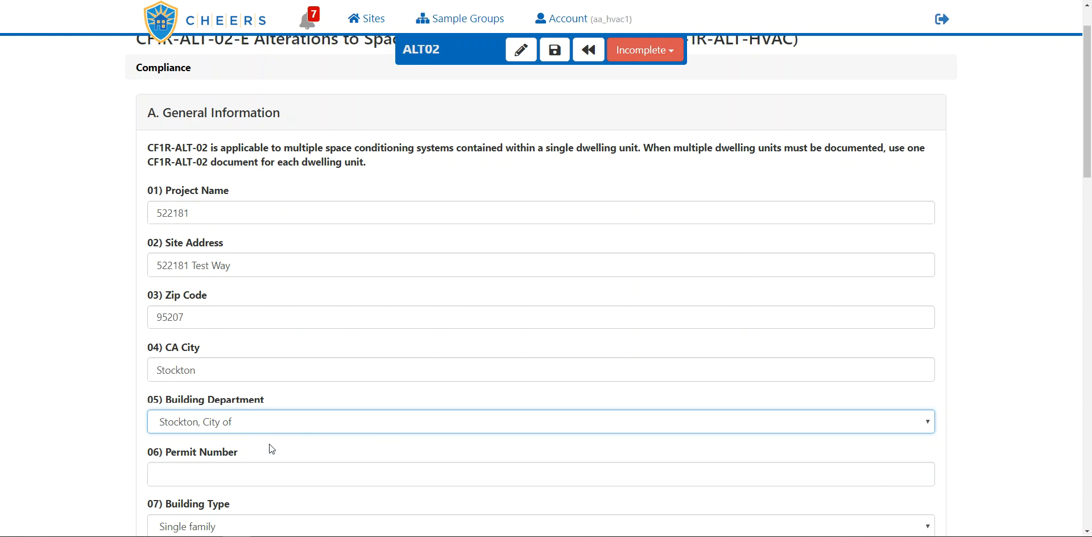
- Fill in the permit number and check the building type choices, keeping Single family
key(Tab)
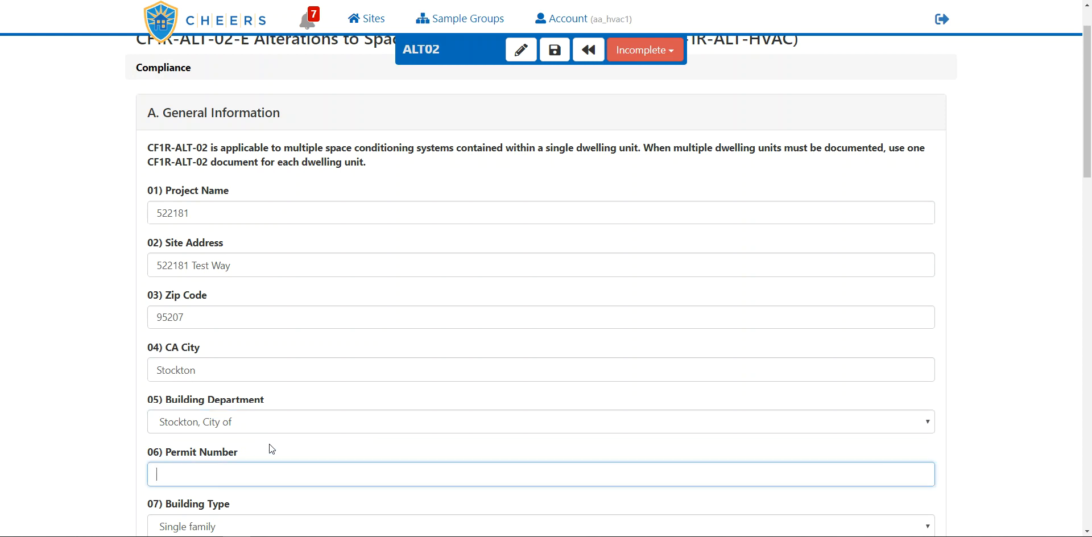
text(522181)
key(Tab)
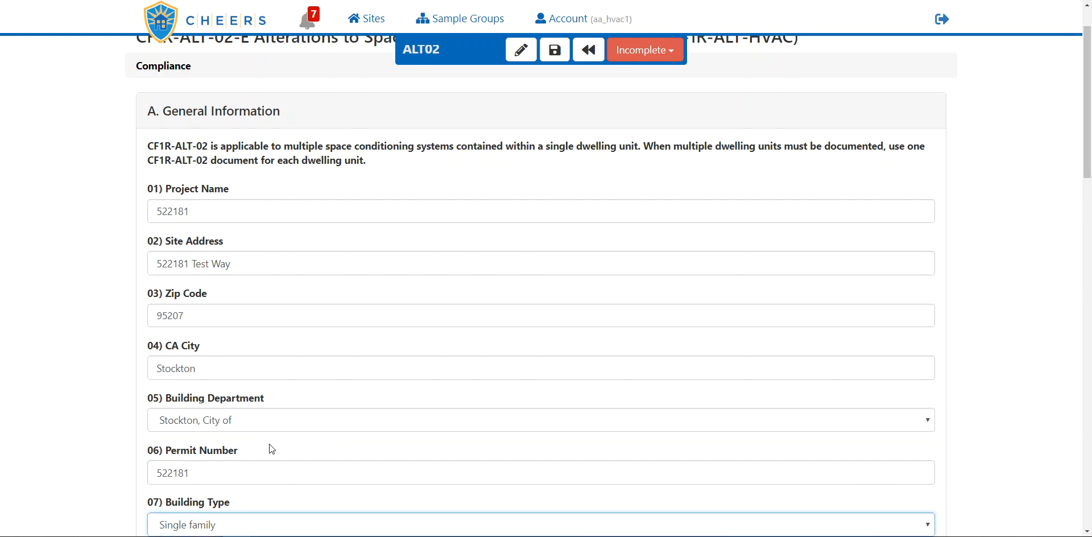
scroll(268, 444, down, 4)
scroll(269, 444, down, 1)
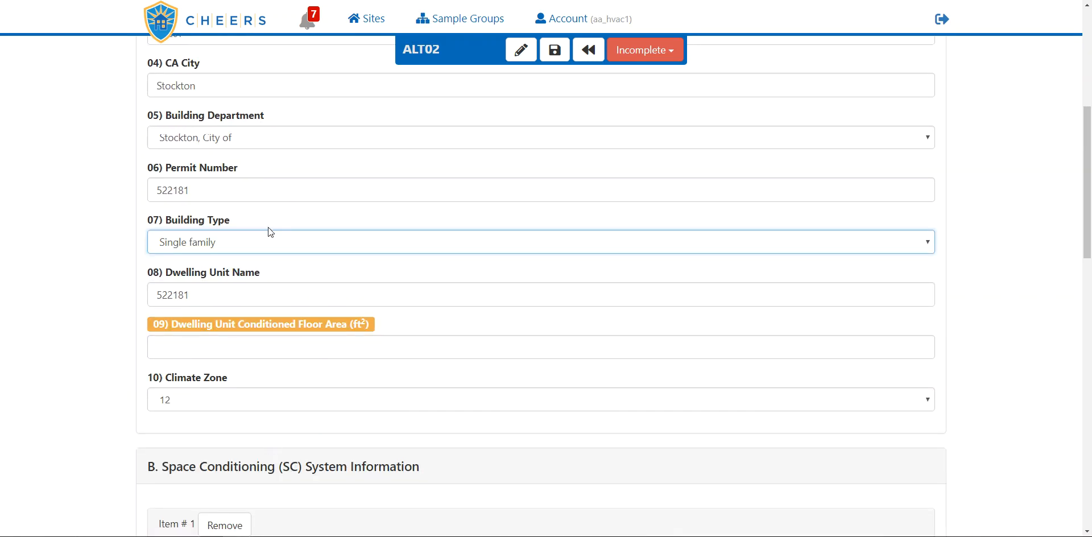
click(264, 242)
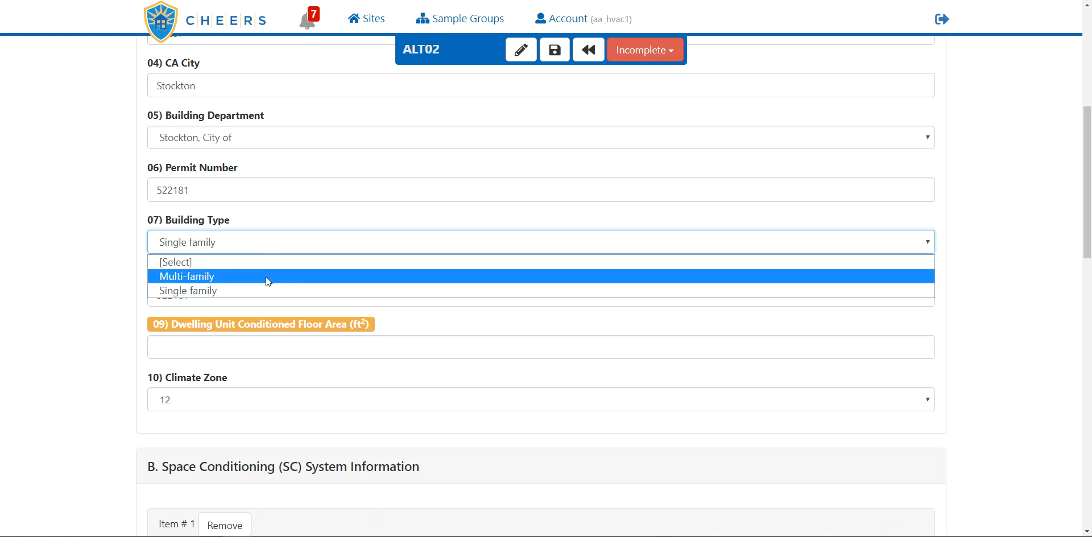
click(264, 237)
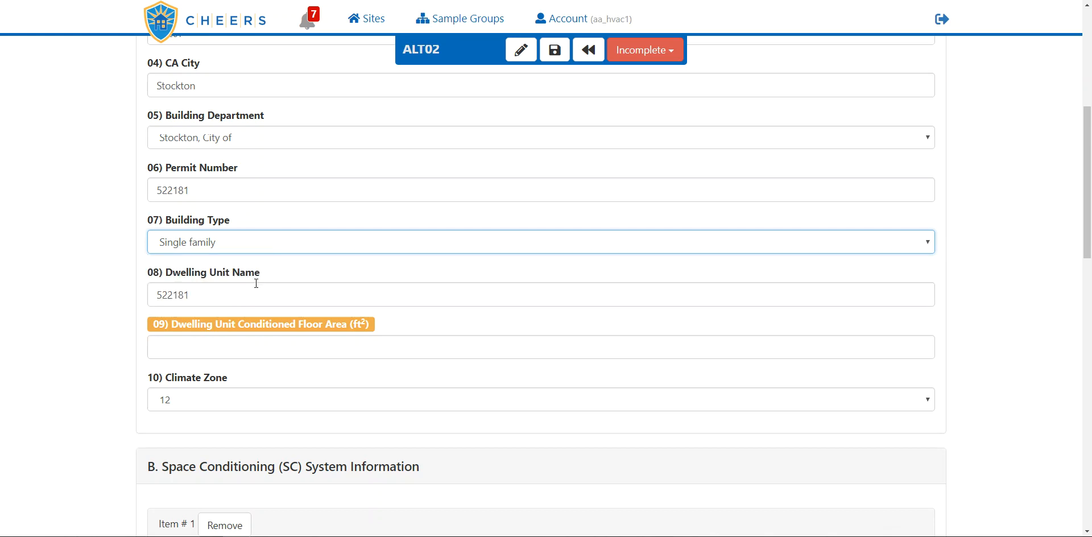
- Compare the dwelling unit name with the project name in General Information
click(198, 294)
drag(199, 293, 152, 293)
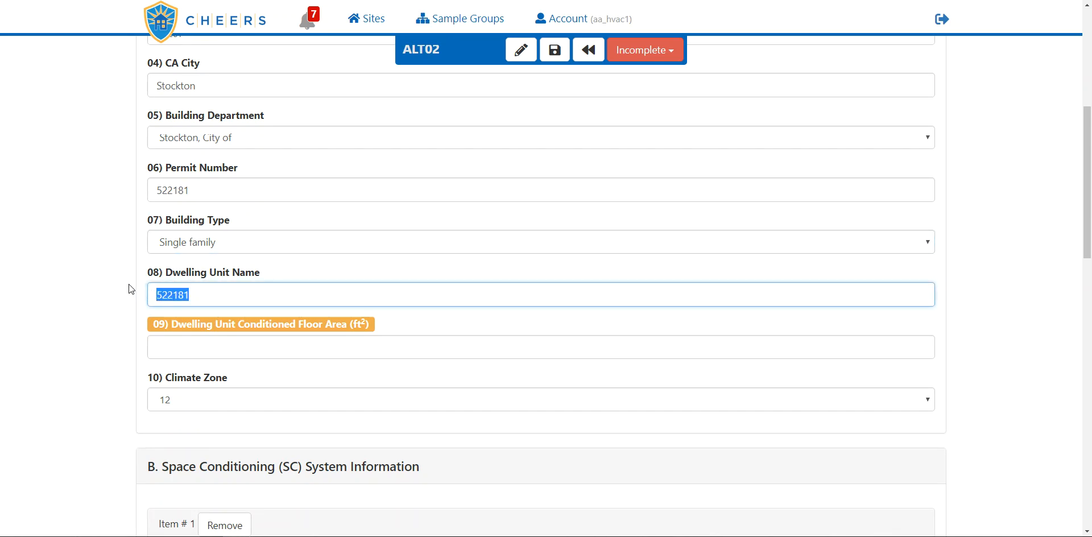
scroll(128, 289, up, 4)
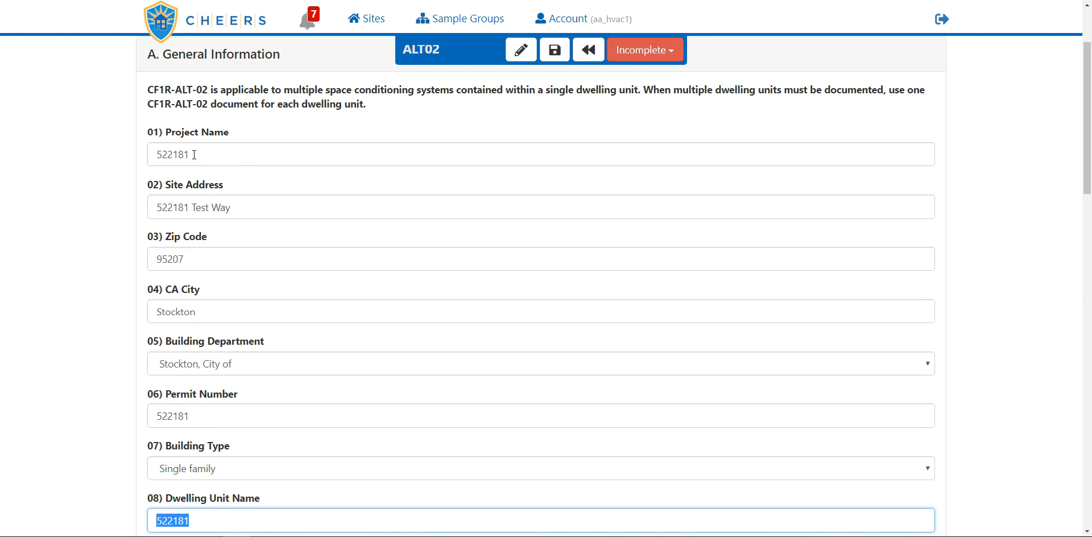
drag(193, 154, 155, 156)
scroll(118, 166, down, 2)
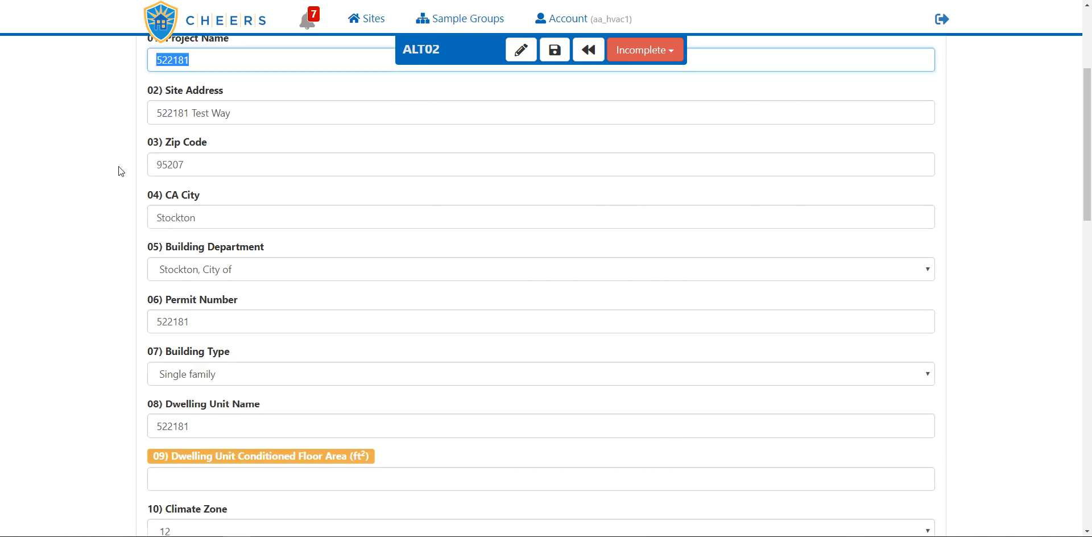
drag(194, 408, 153, 408)
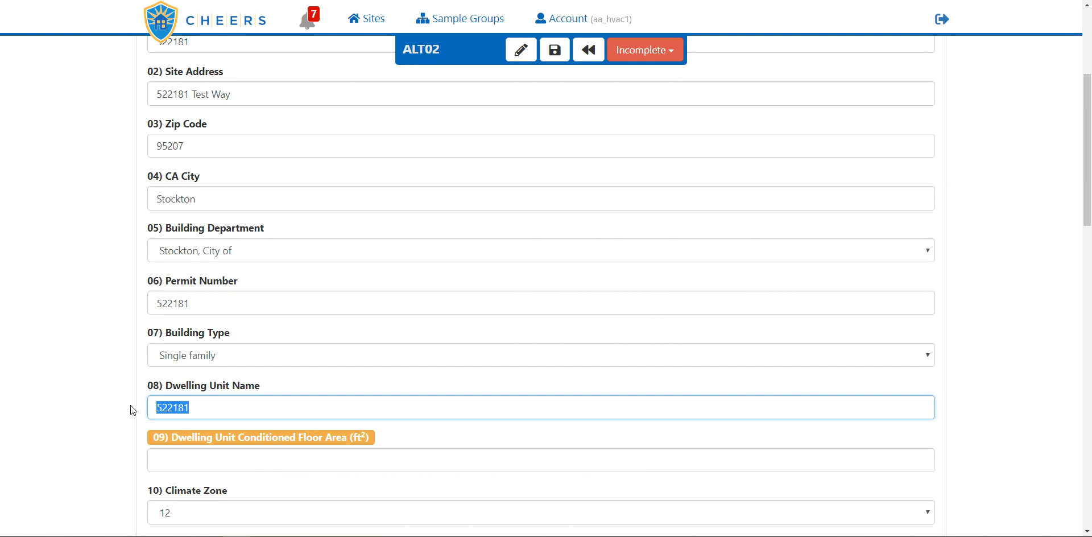
- Set the dwelling unit conditioned floor area to 2100 ft²
scroll(131, 405, down, 2)
click(164, 347)
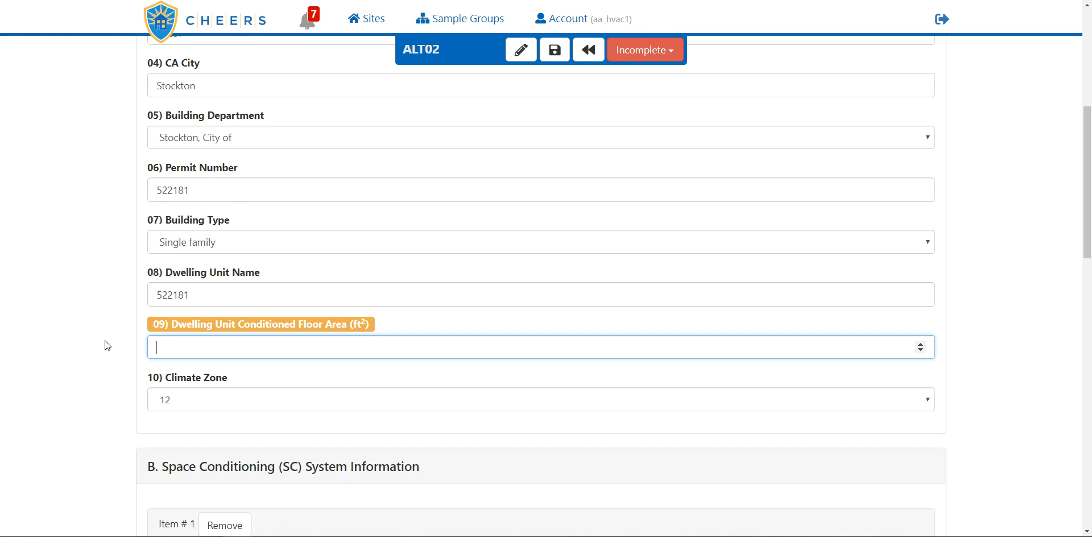
text(00)
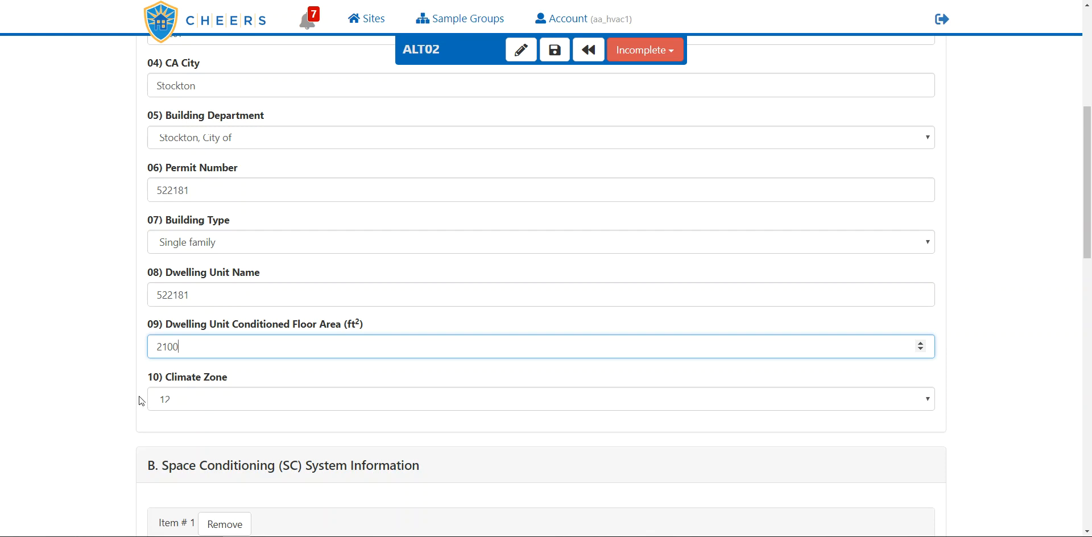
- Examine the Section B questions for space conditioning system item 1 and where further systems can be added
scroll(117, 393, down, 5)
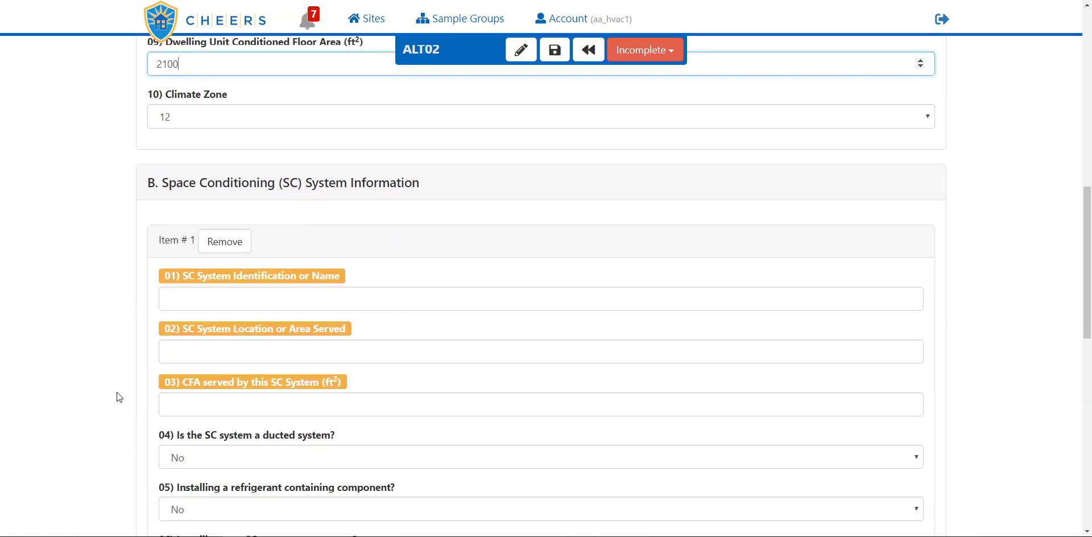
scroll(117, 393, down, 1)
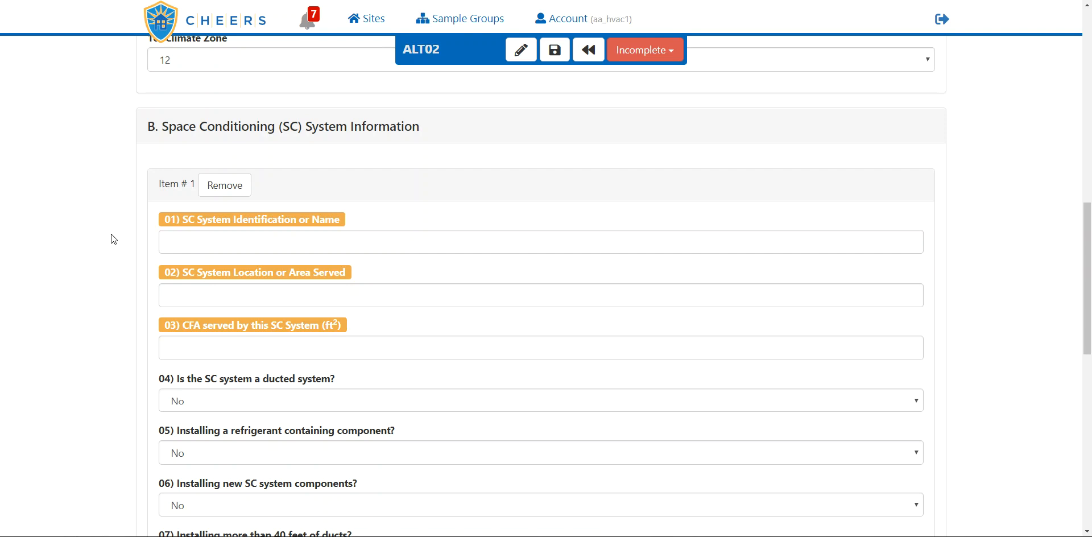
scroll(112, 239, down, 1)
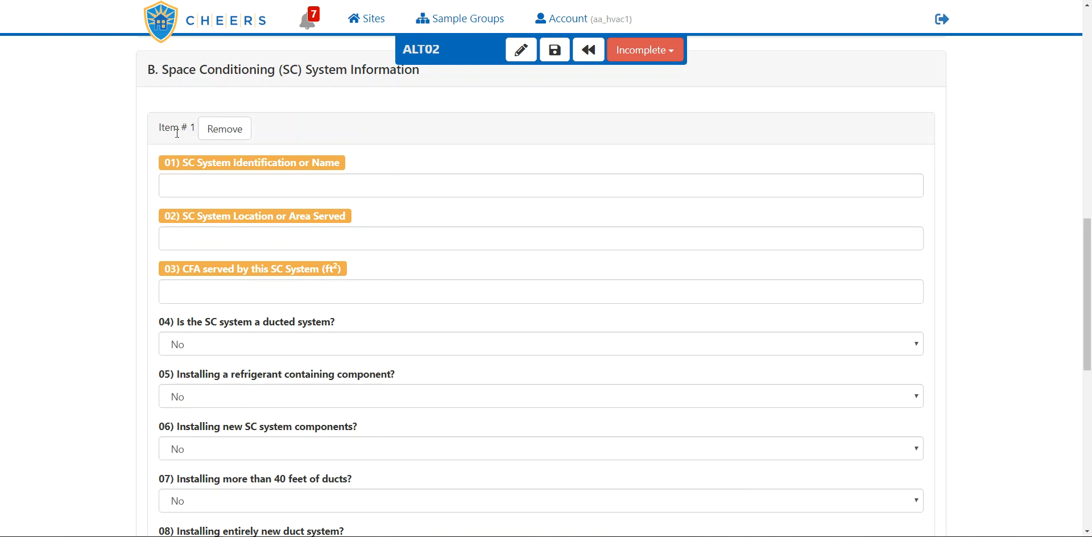
scroll(110, 147, down, 5)
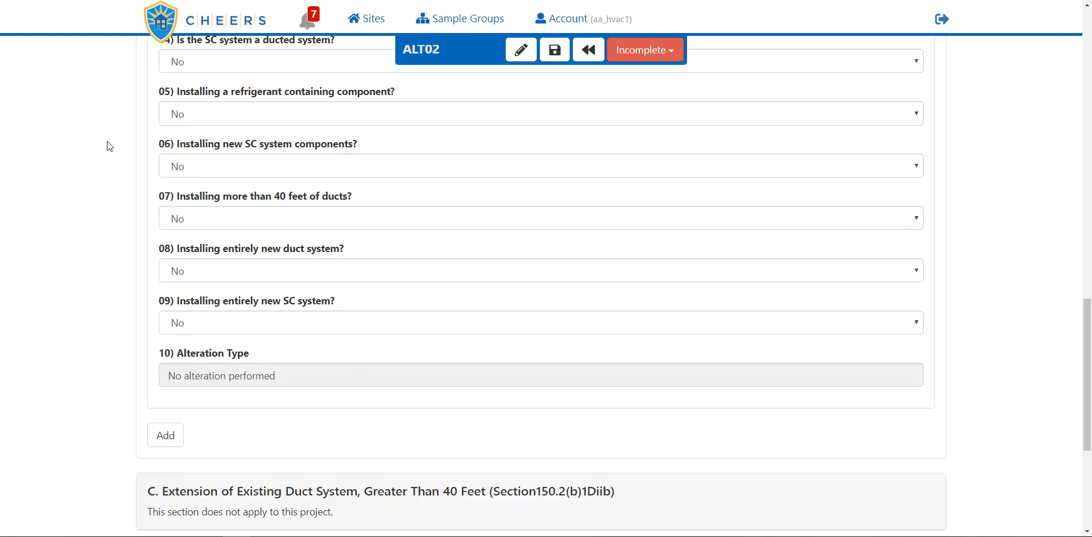
click(167, 436)
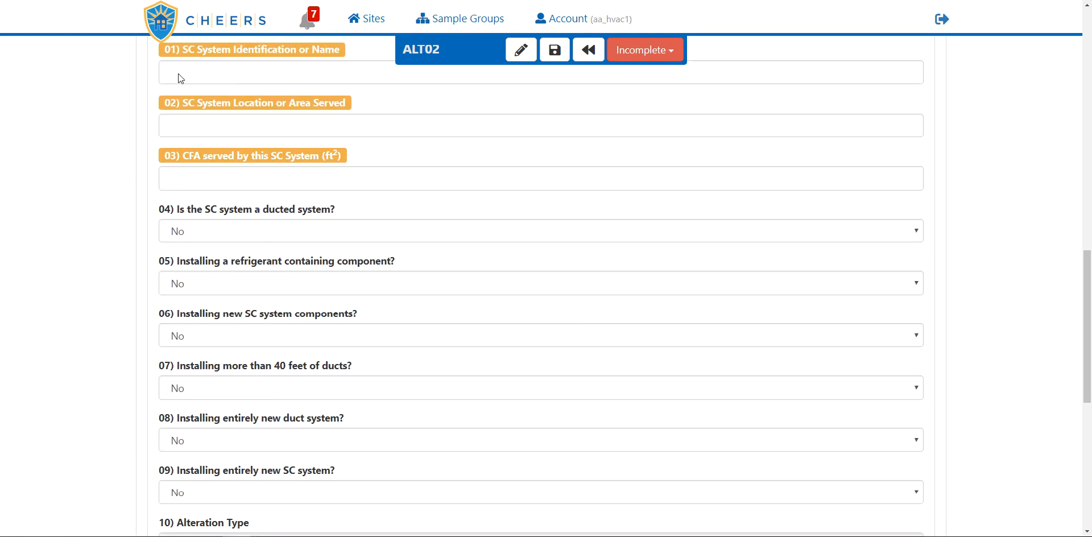
scroll(178, 74, up, 1)
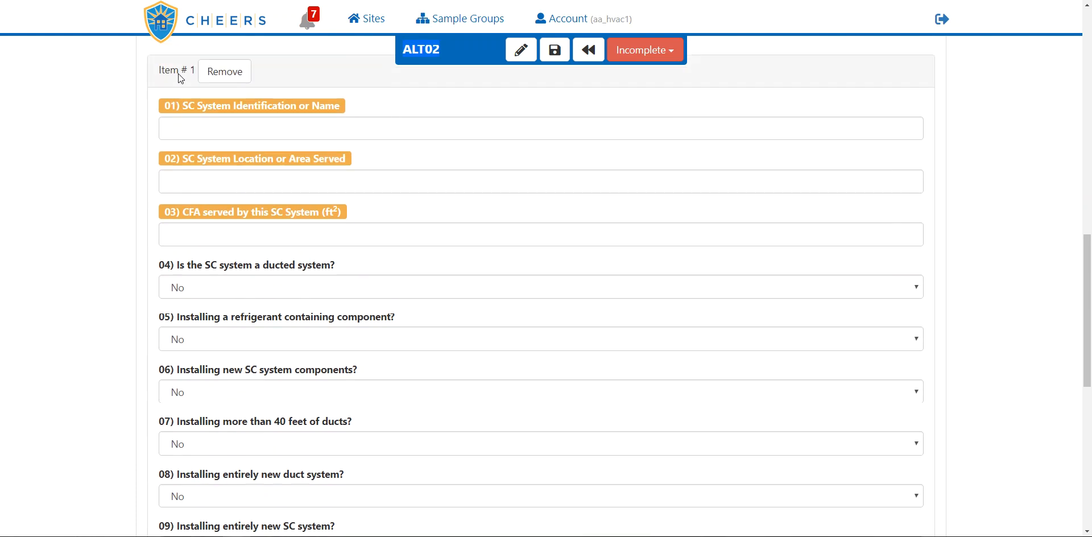
- Name space conditioning system item 1 System 1 and set its location or area served to House
click(185, 130)
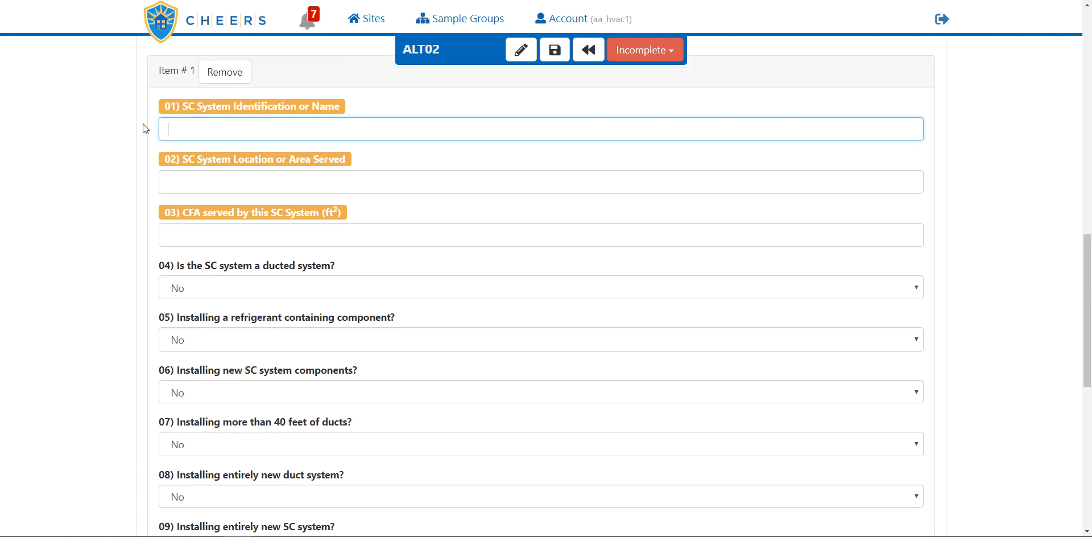
key(Down)
key(Down)
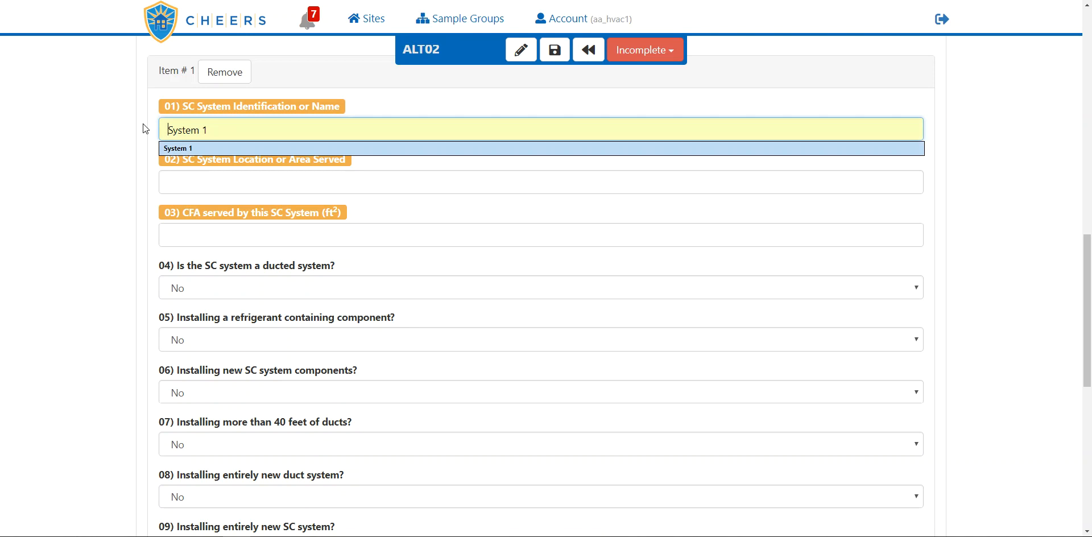
key(Tab)
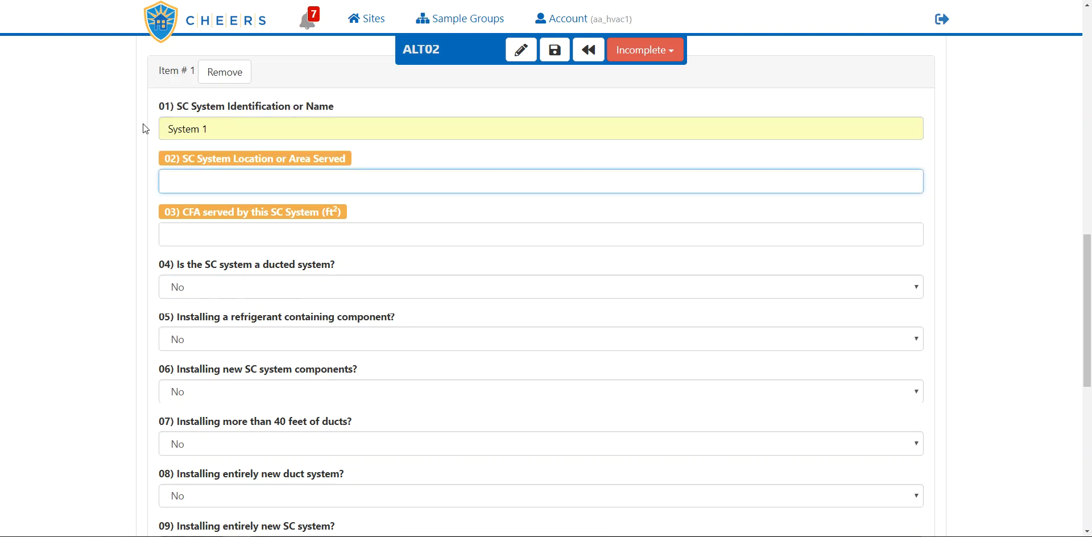
key(Down)
key(Down)
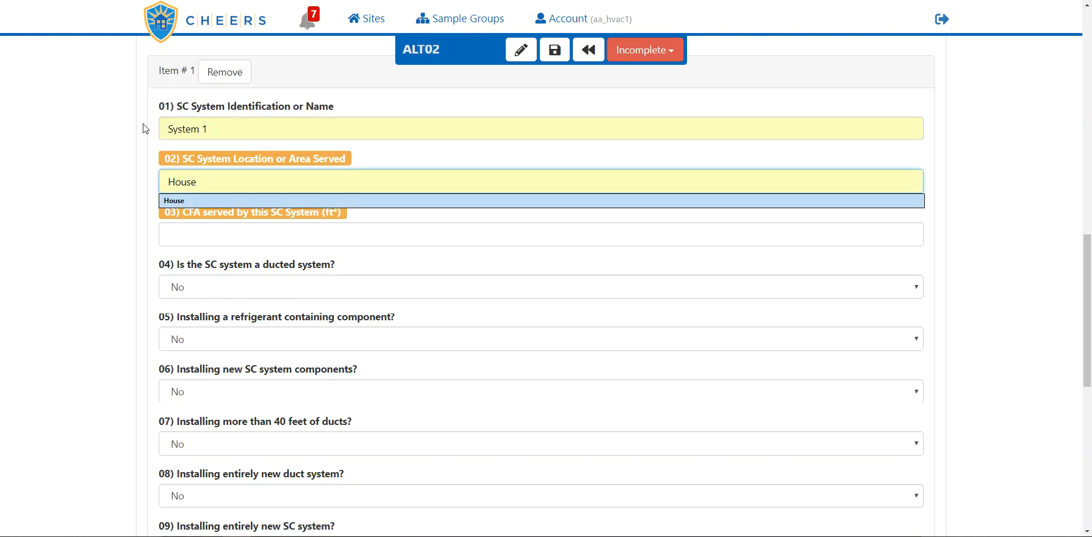
- Set the CFA served by the space conditioning system to 210 ft²
key(Tab)
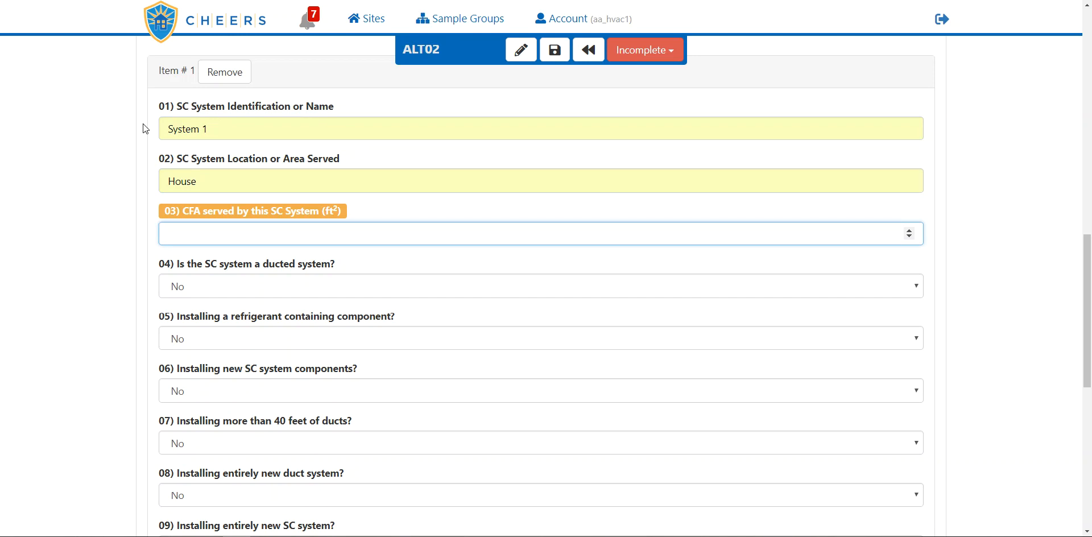
text(210)
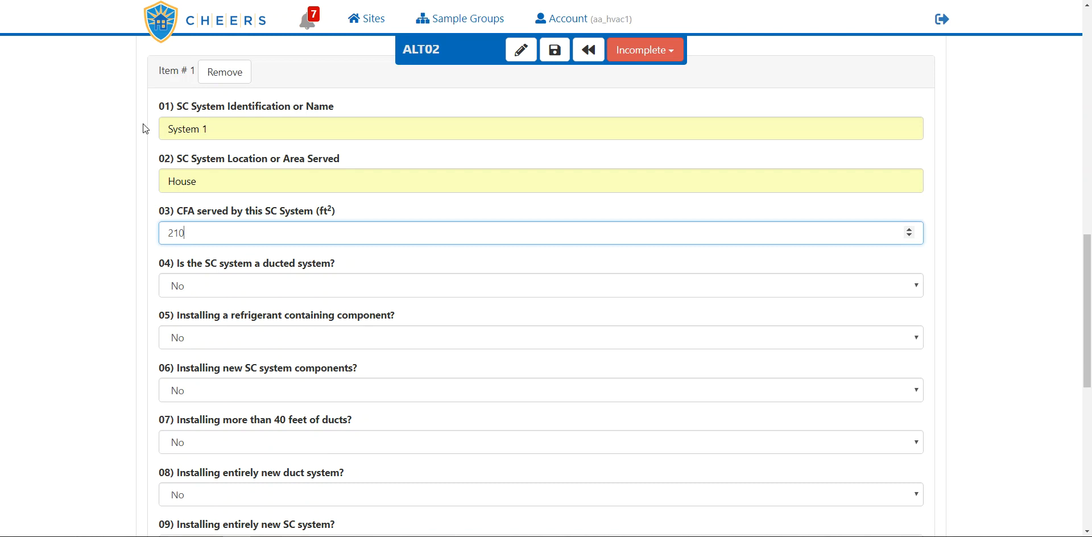
click(124, 227)
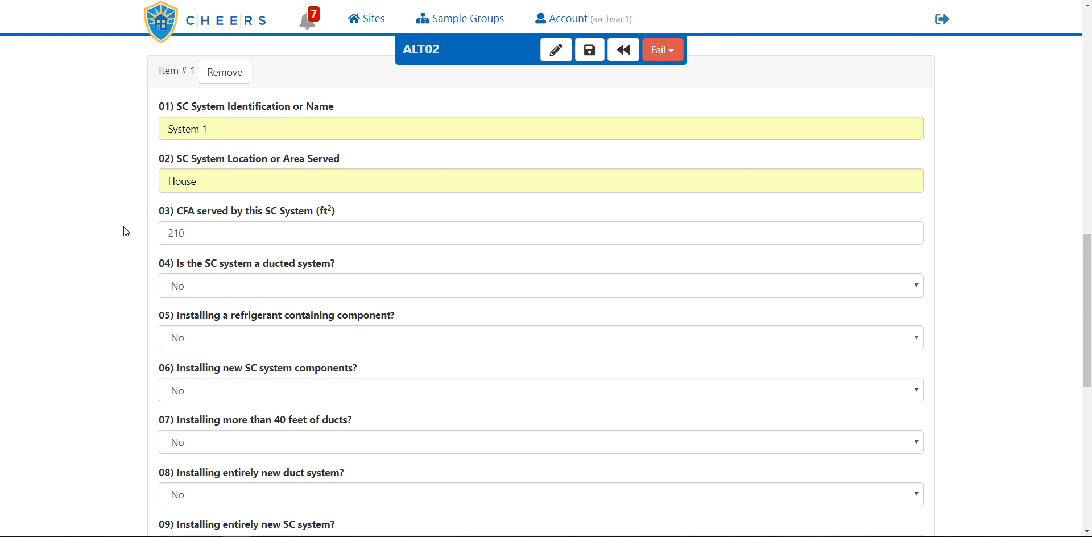
- Compare the system's served floor area with the dwelling unit conditioned floor area and read the form's failure messages
scroll(128, 222, up, 5)
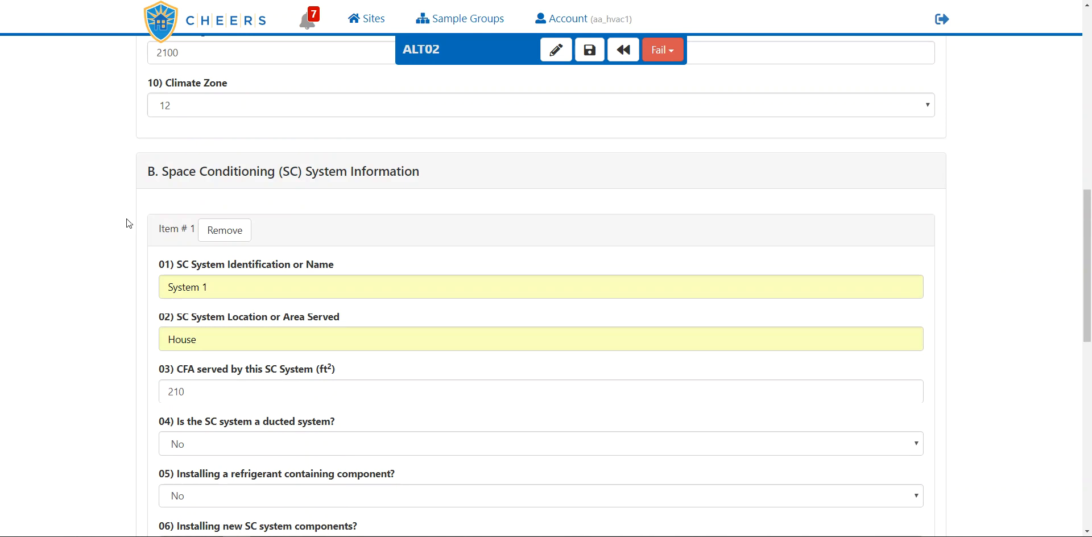
click(184, 177)
drag(184, 176, 147, 183)
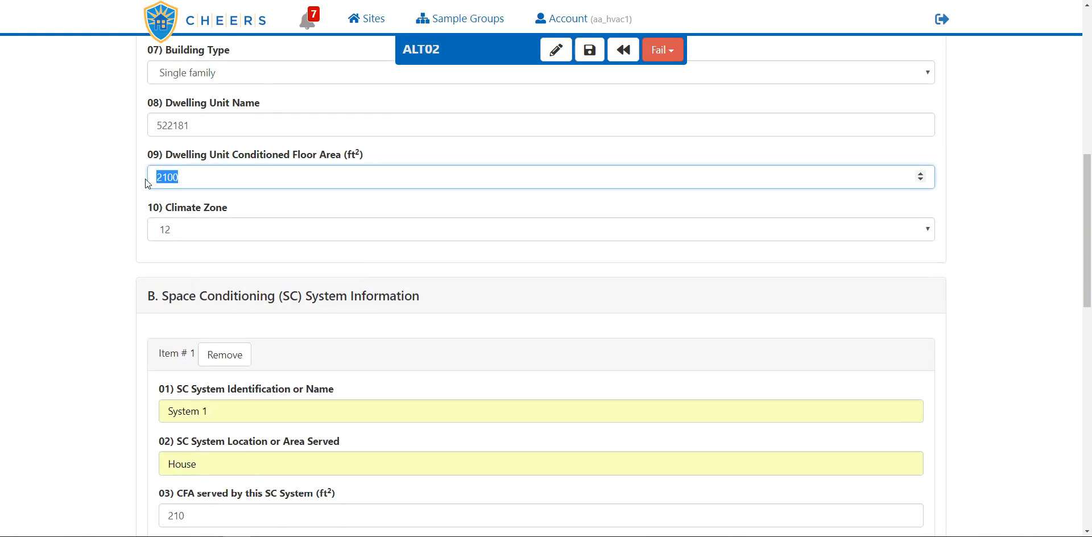
scroll(112, 229, down, 2)
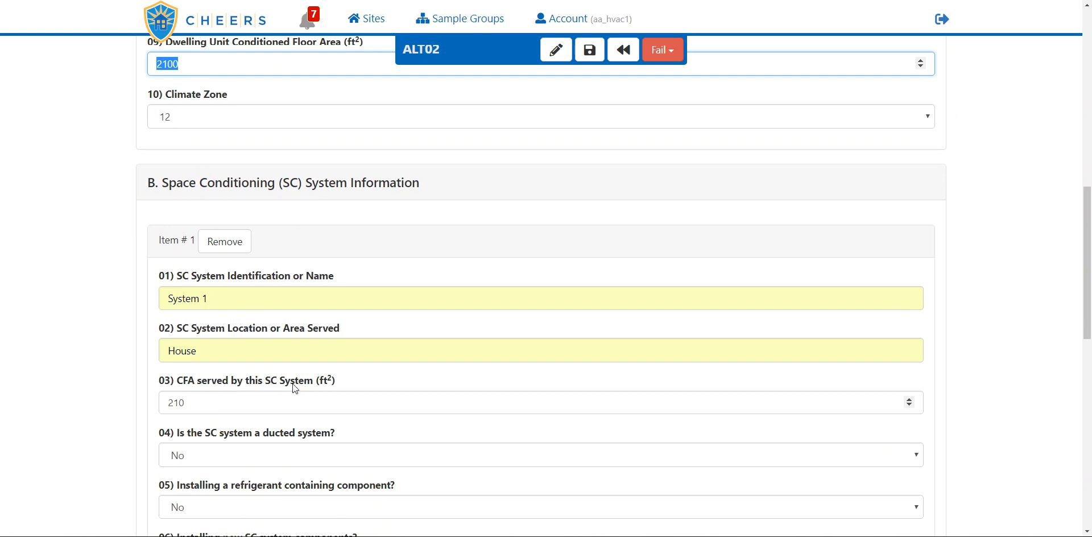
scroll(136, 376, down, 2)
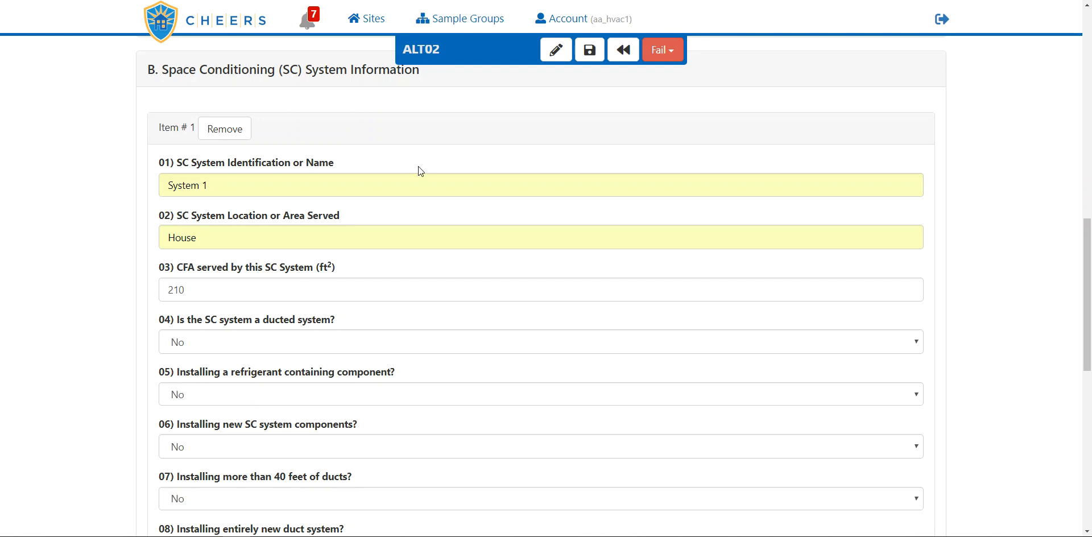
click(664, 57)
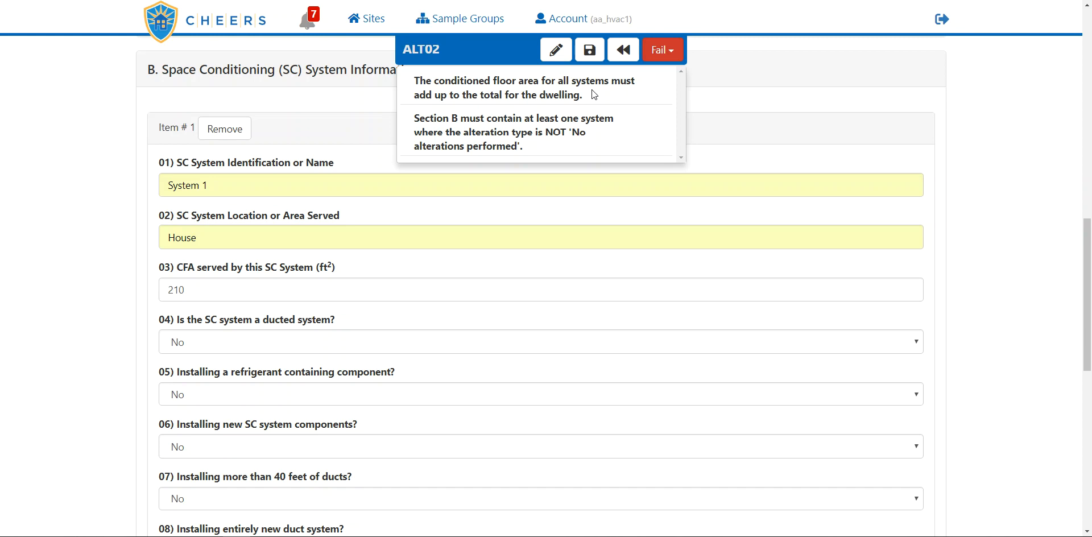
click(664, 53)
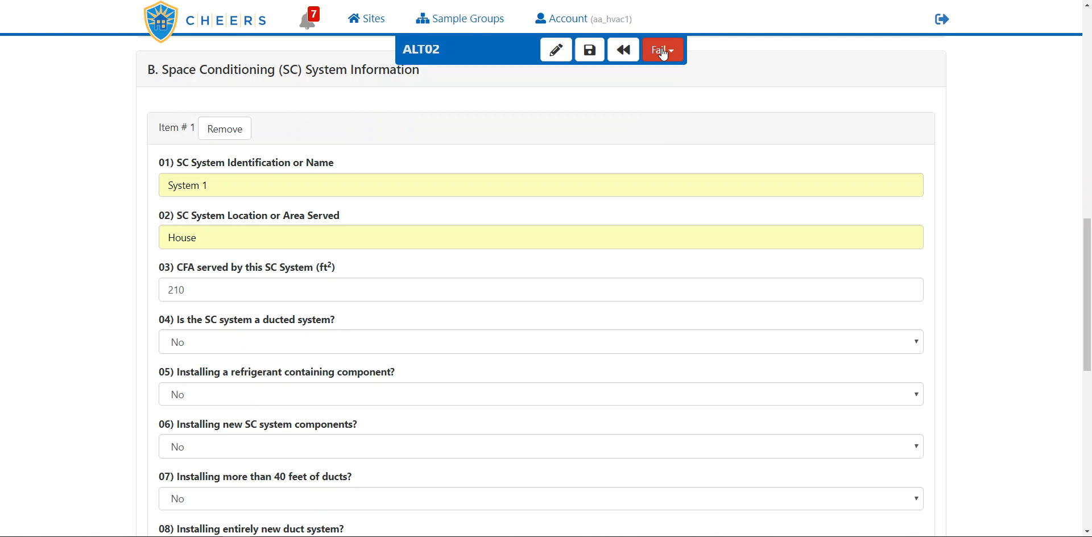
- Set the CFA served by System 1 to 2100 ft² and recheck the form's failure messages
click(193, 290)
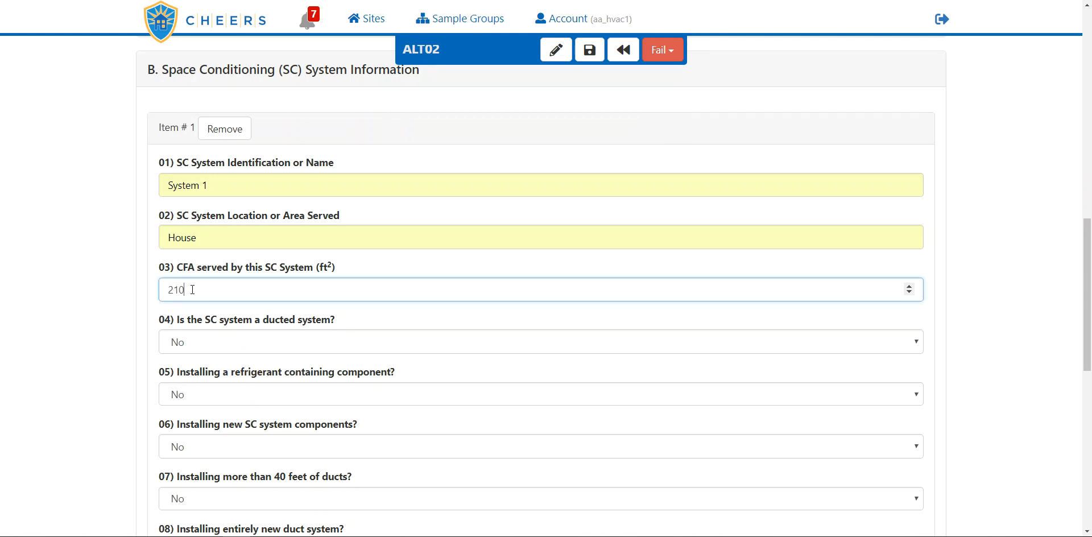
text(0)
click(135, 297)
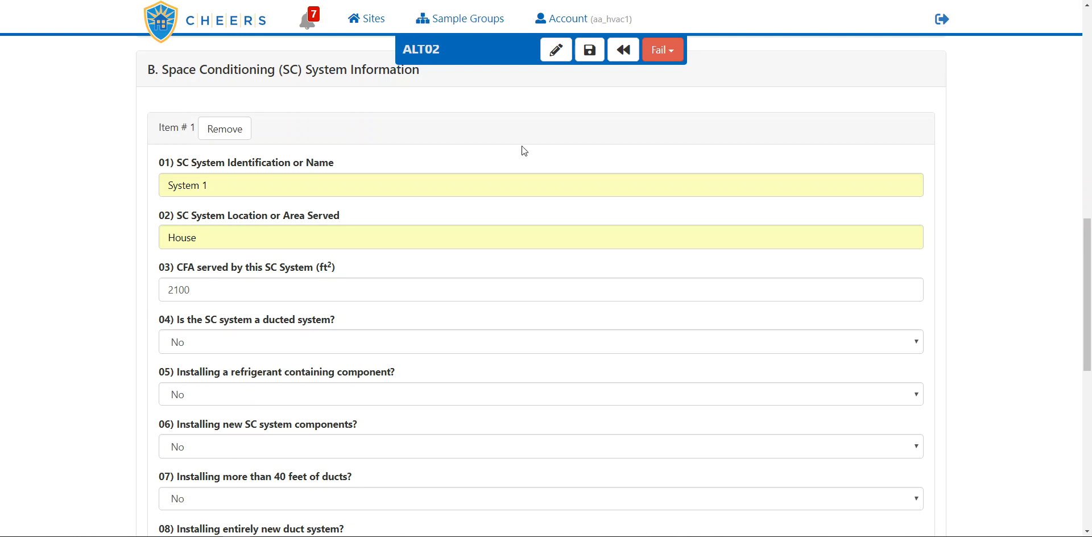
click(670, 55)
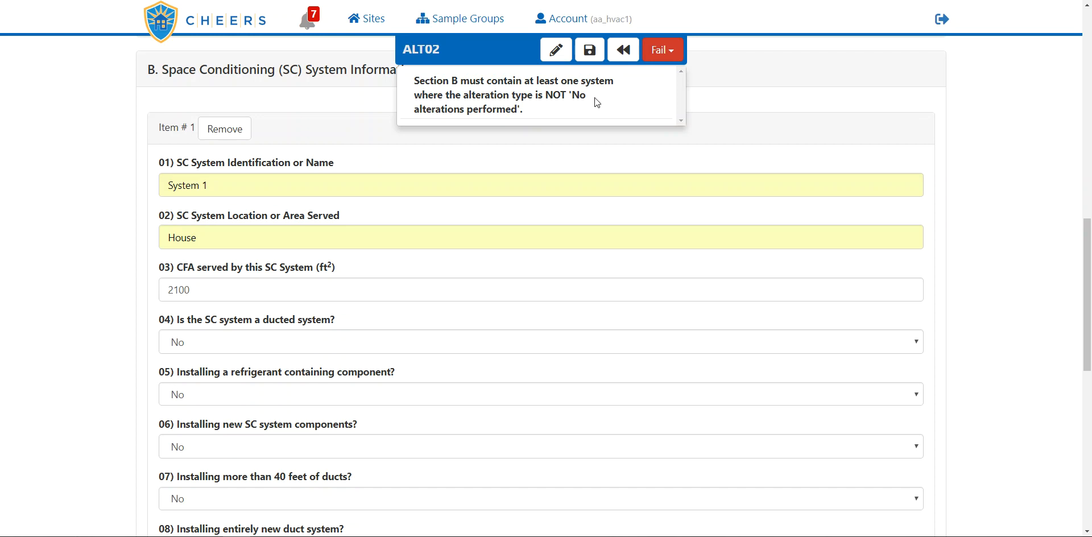
click(663, 50)
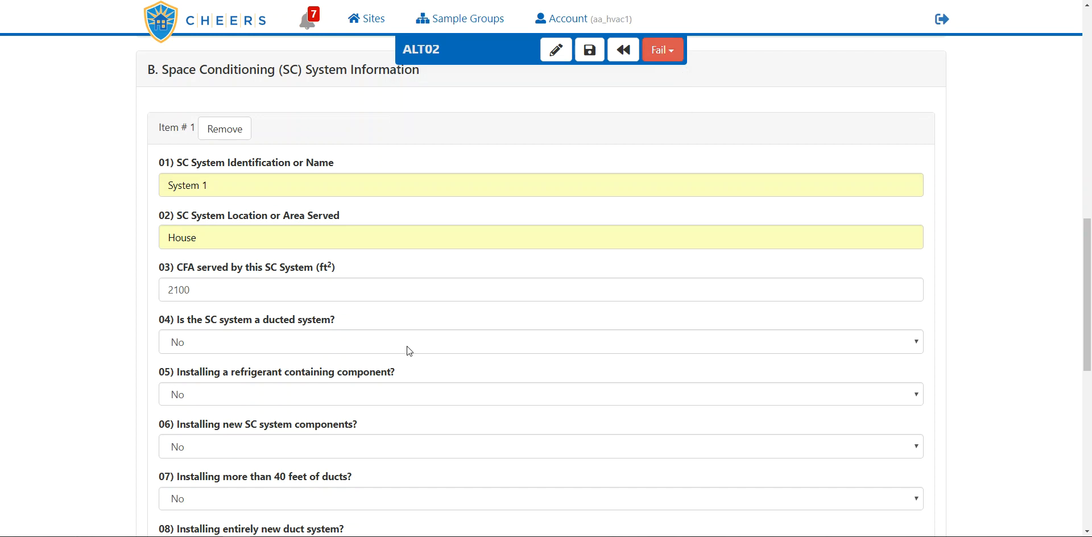
- Answer Yes to whether System 1 is a ducted system
scroll(143, 325, down, 3)
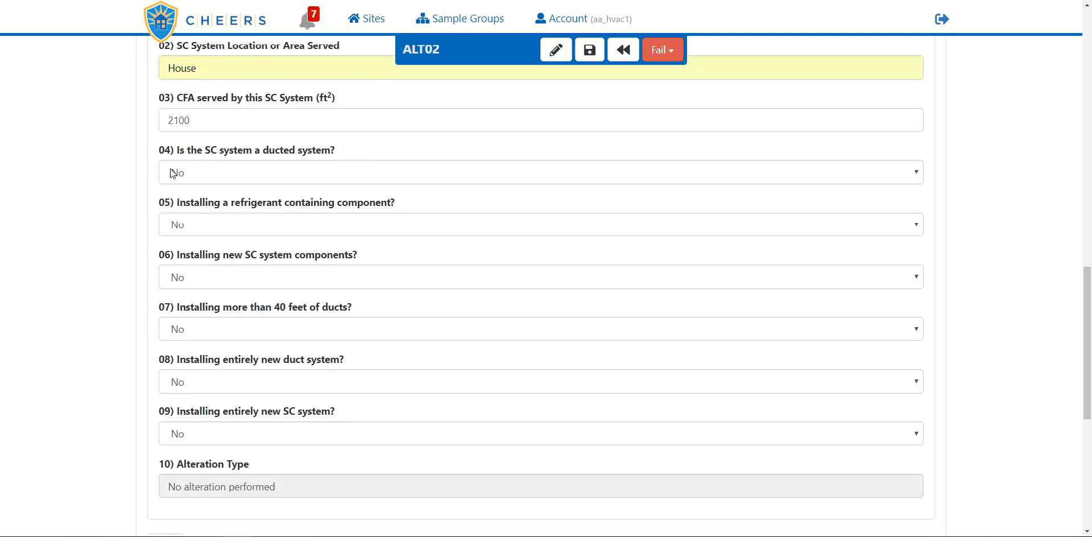
click(188, 173)
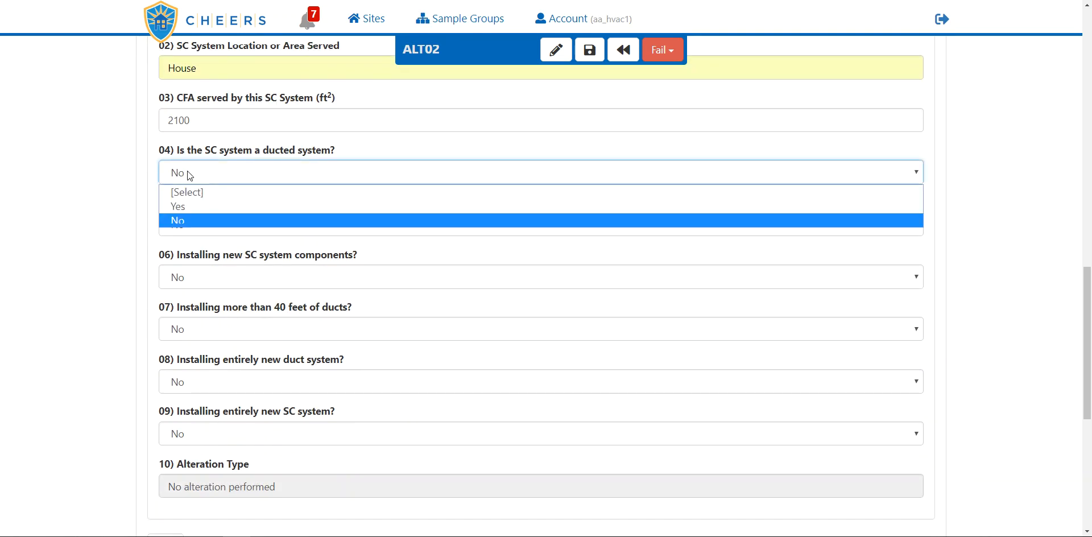
click(197, 207)
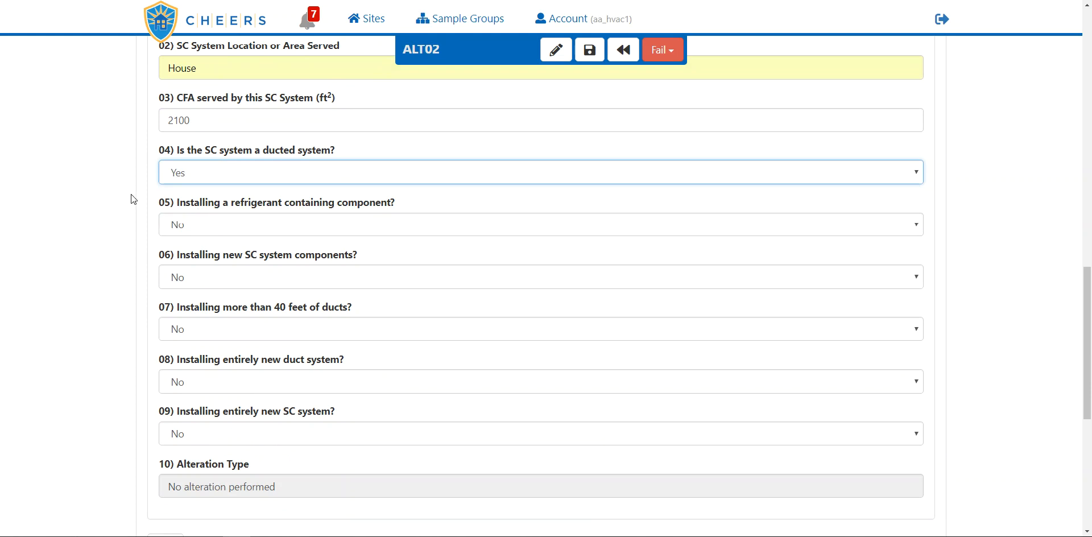
- Answer Yes to installing a refrigerant containing component and to installing new SC system components
key(Tab)
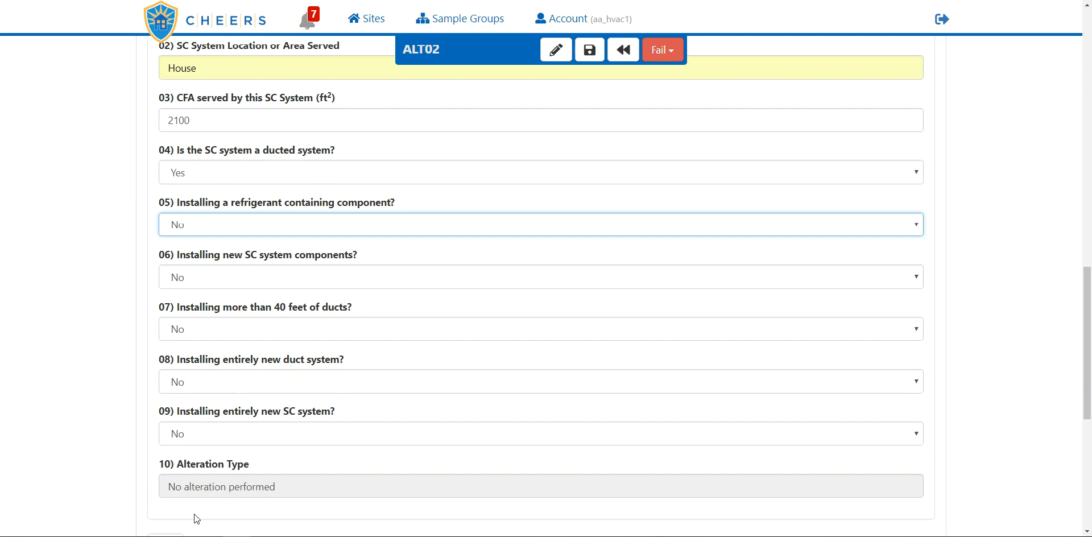
key(Up)
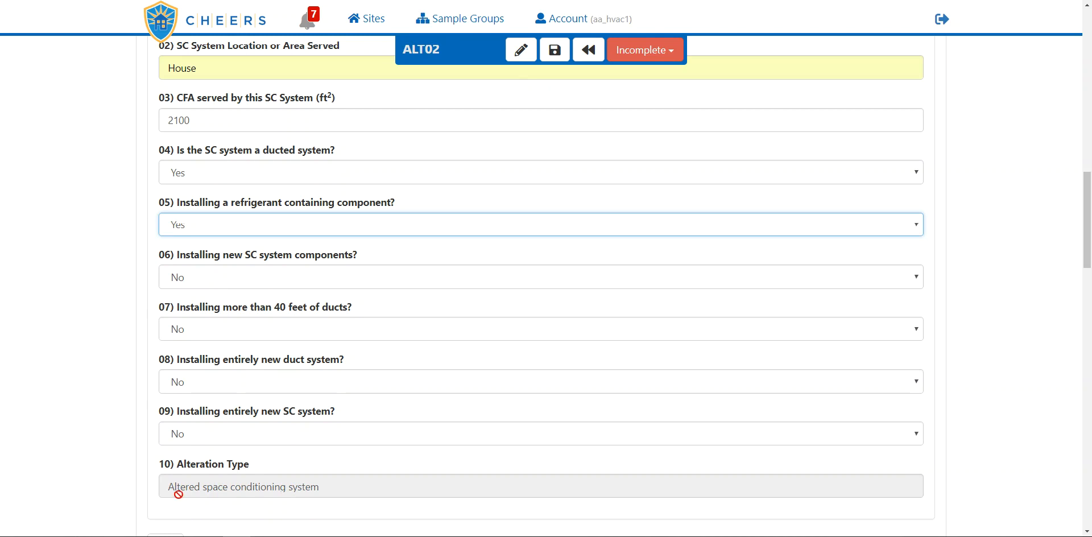
key(Down)
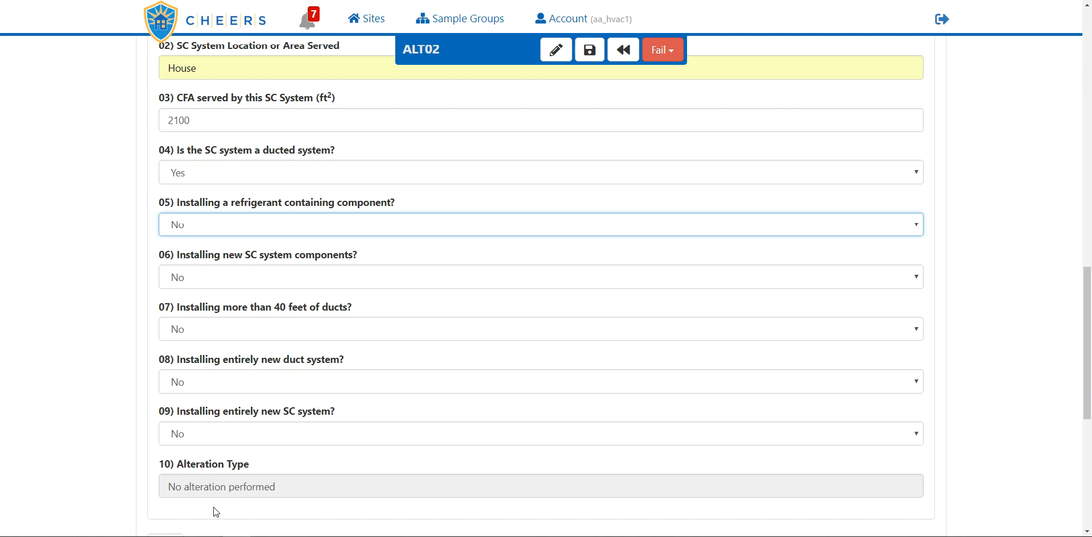
key(Up)
key(Down)
key(Up)
key(Tab)
key(Up)
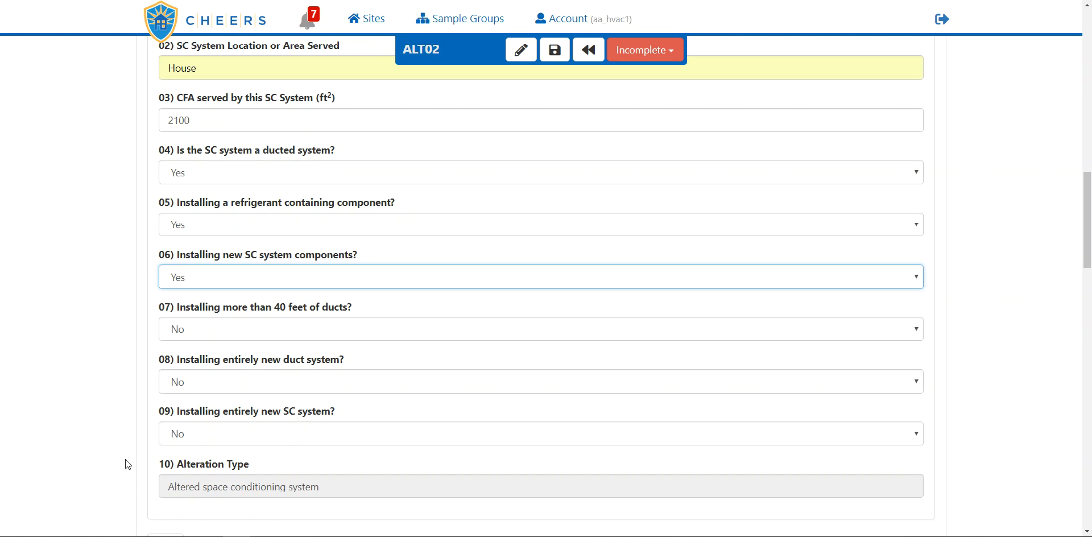
- Set the heating system type of System 1 in Section D to Central gas furnace
scroll(125, 459, down, 5)
scroll(126, 460, down, 3)
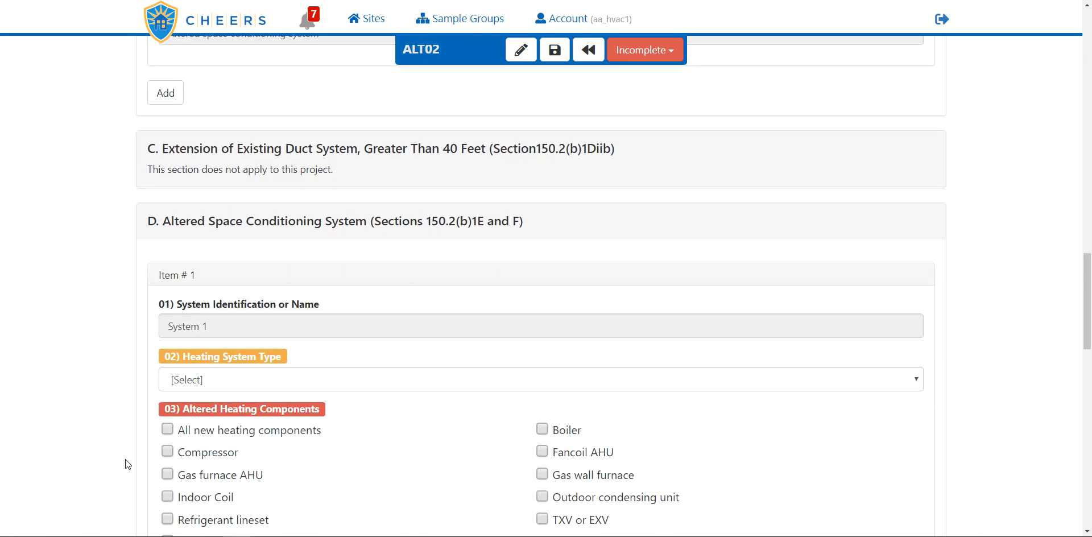
scroll(125, 459, down, 1)
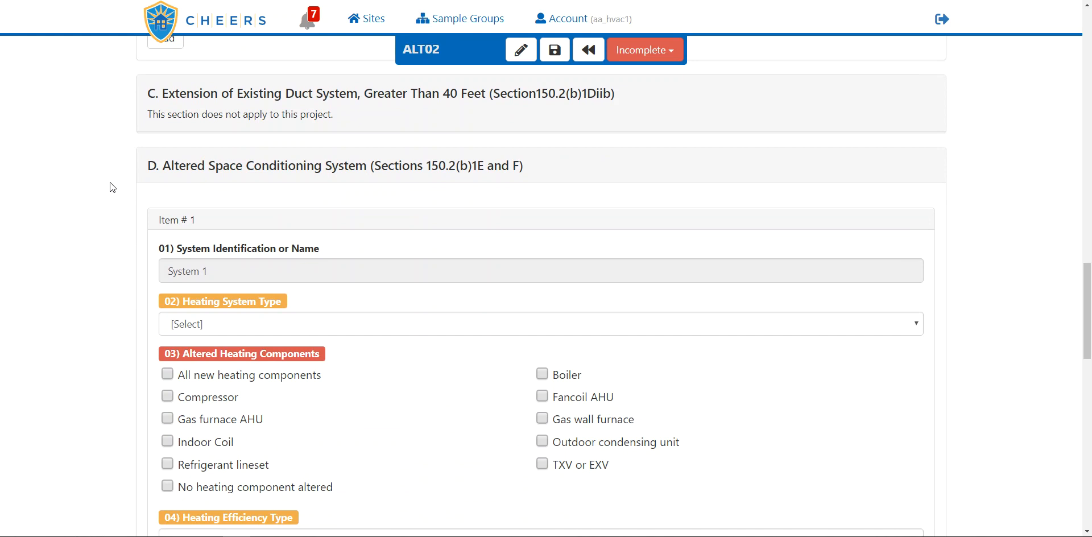
scroll(110, 184, down, 2)
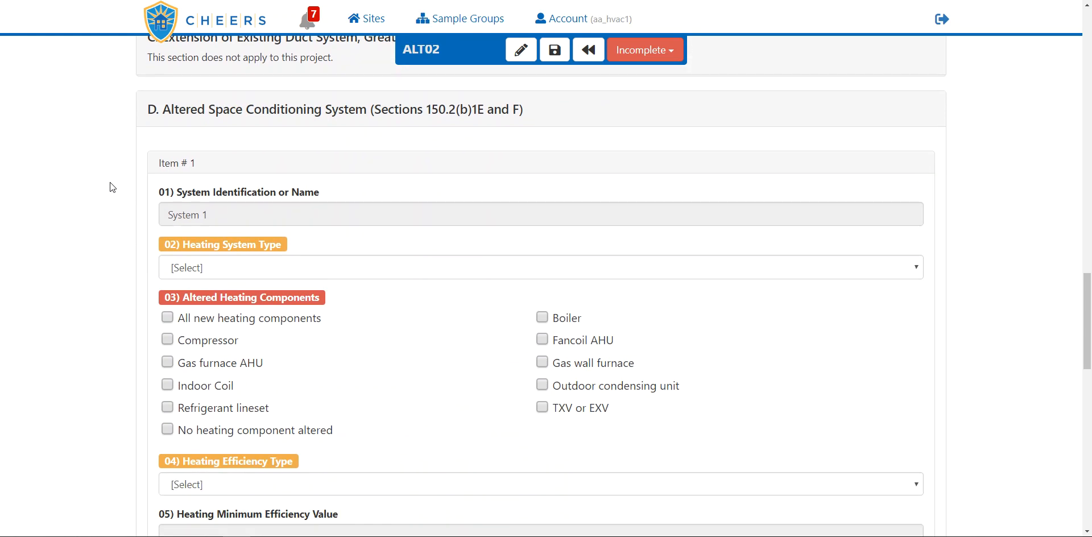
scroll(111, 182, down, 1)
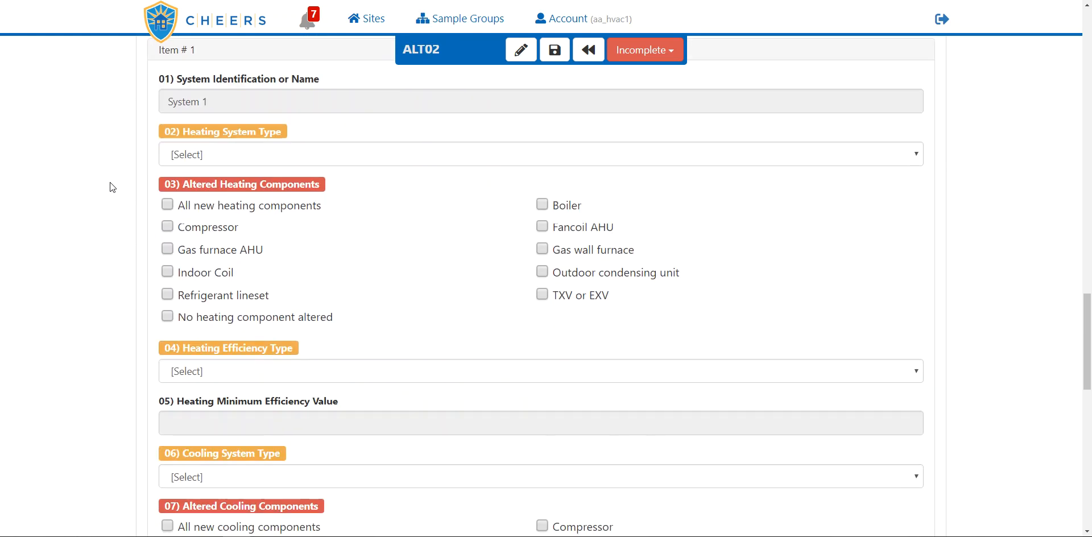
click(230, 154)
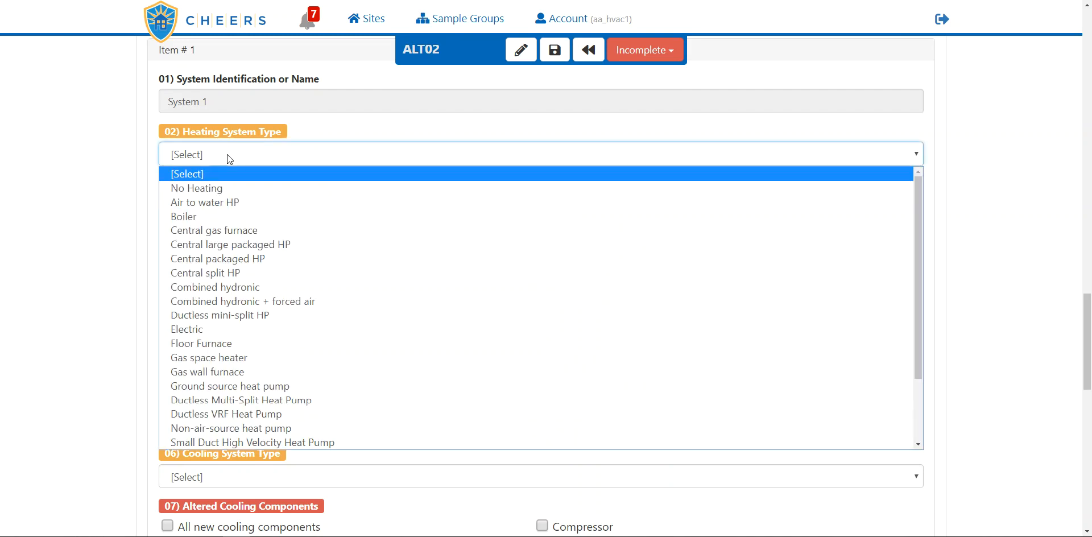
click(256, 231)
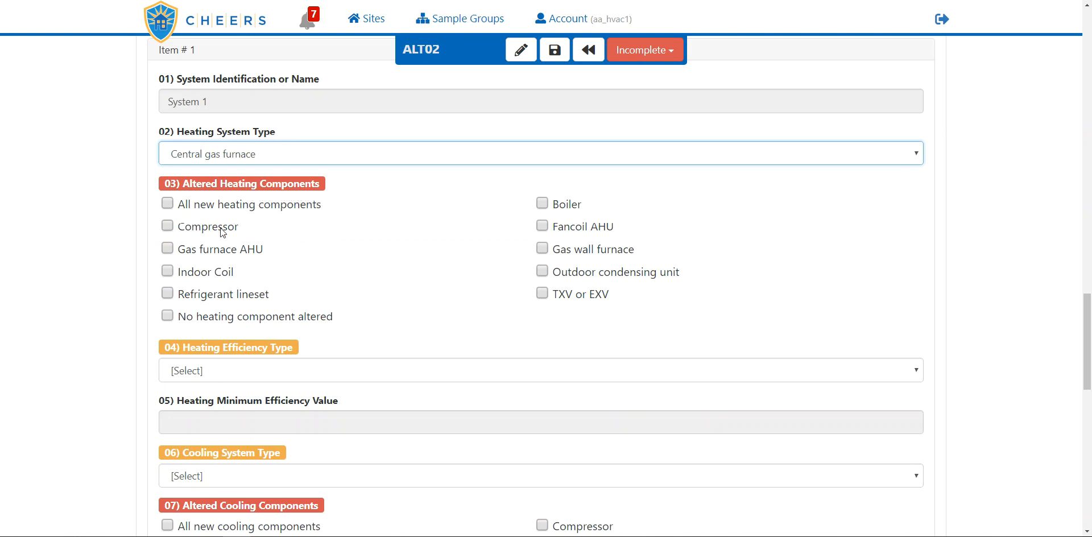
- Mark All new heating components as altered and set the heating efficiency type to Annual Fuel Utilization Efficiency (AFUE)
click(212, 322)
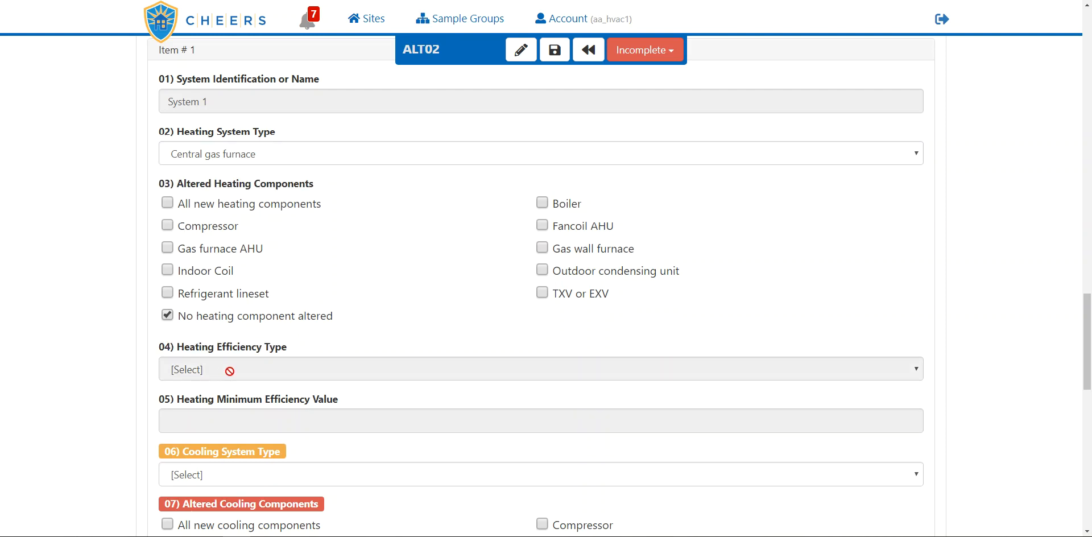
click(220, 316)
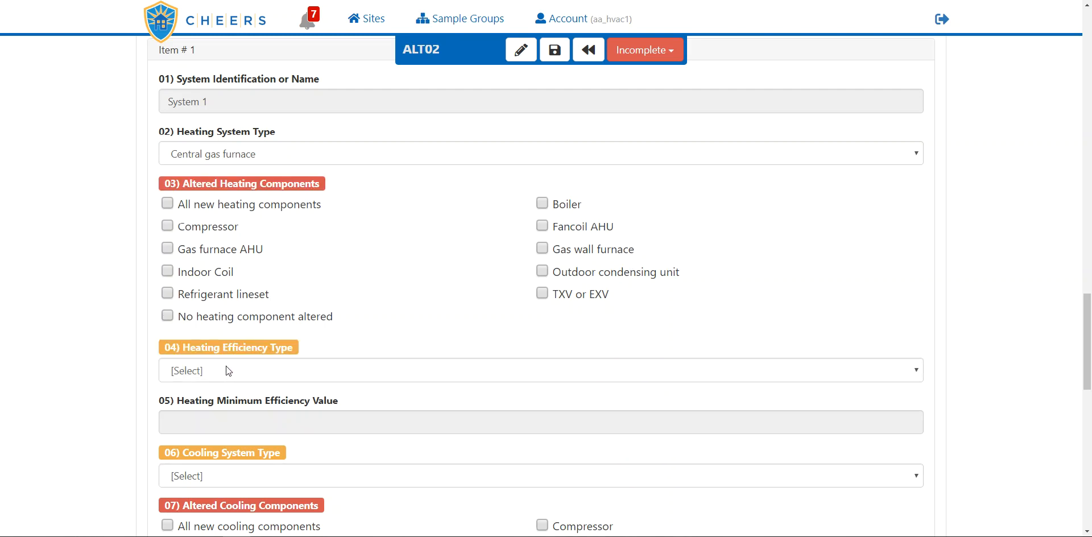
click(219, 207)
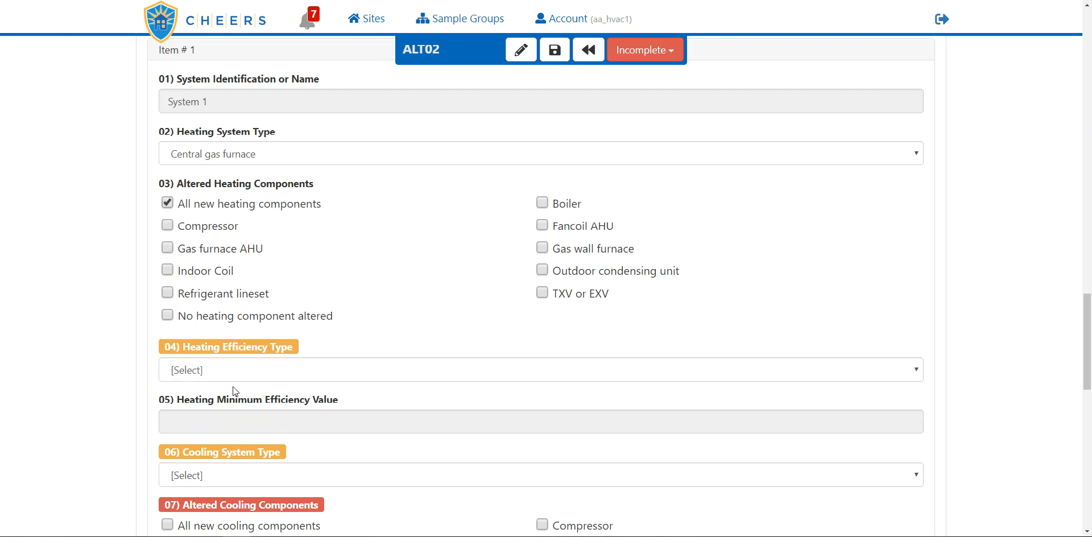
click(240, 371)
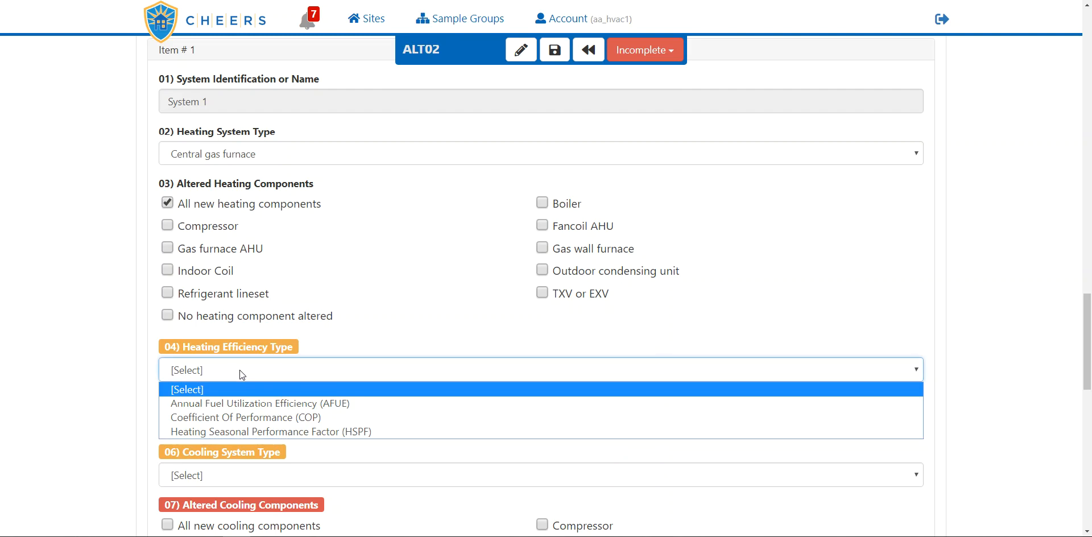
click(254, 404)
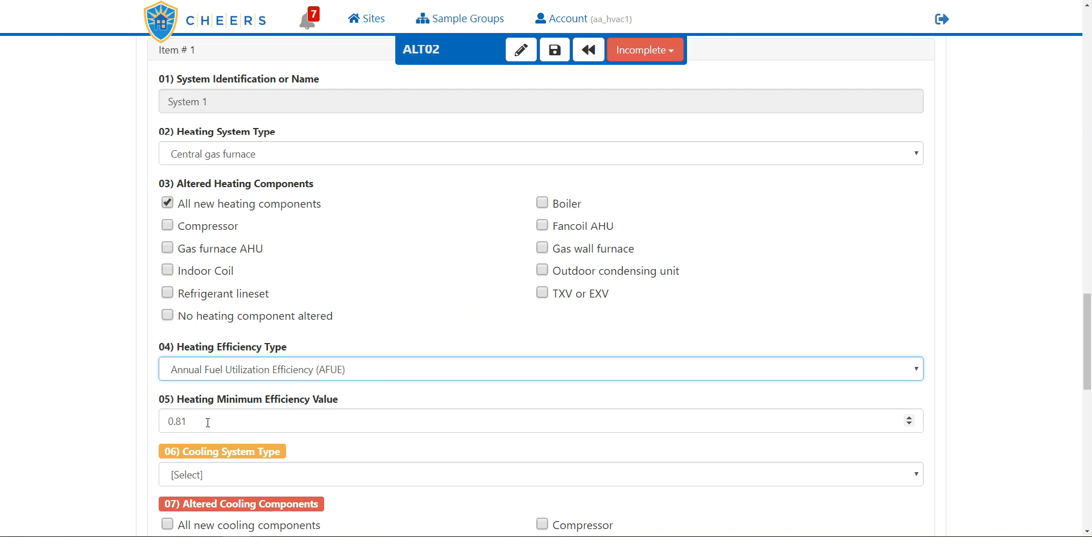
- Mark No heating component altered for System 1 and clear All new heating components
click(206, 319)
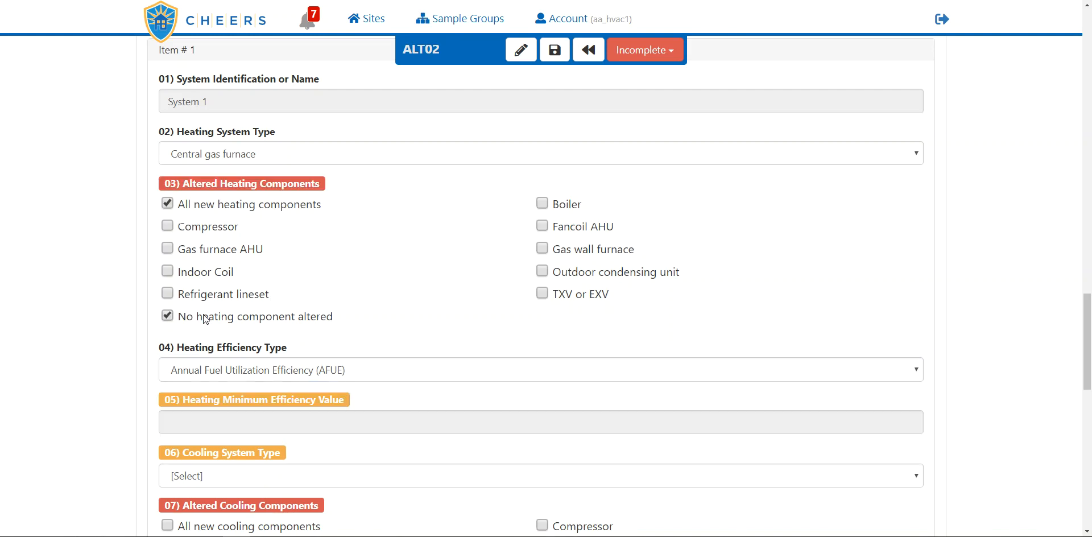
click(200, 205)
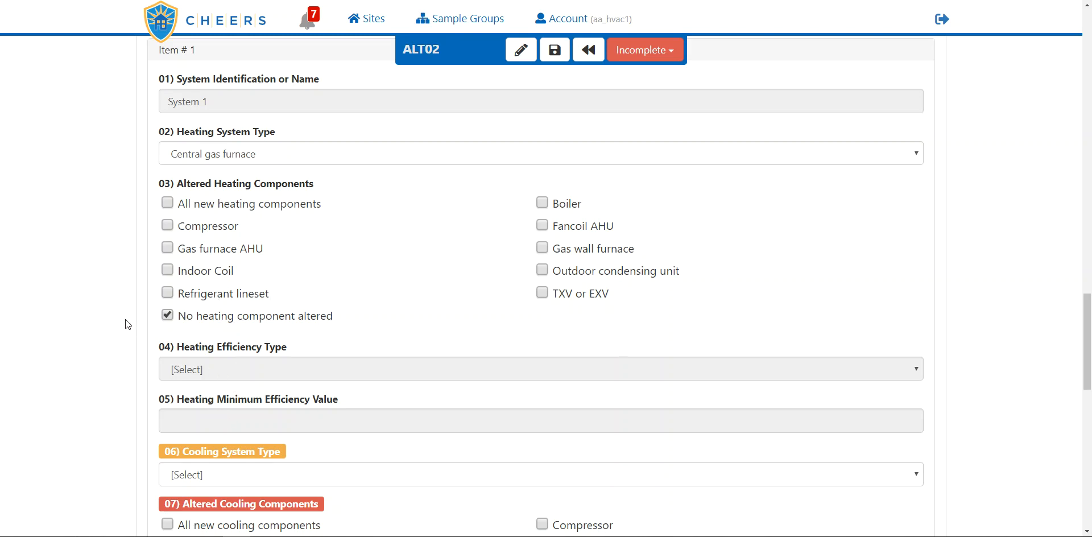
- Set the cooling system type of System 1 to Central split AC and mark All new cooling components as altered
scroll(128, 325, down, 5)
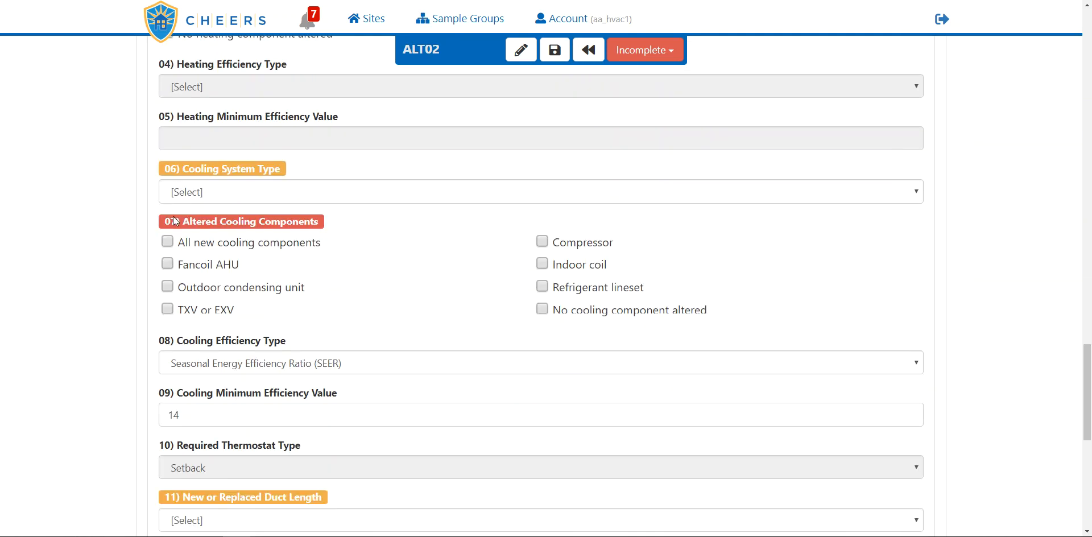
click(224, 191)
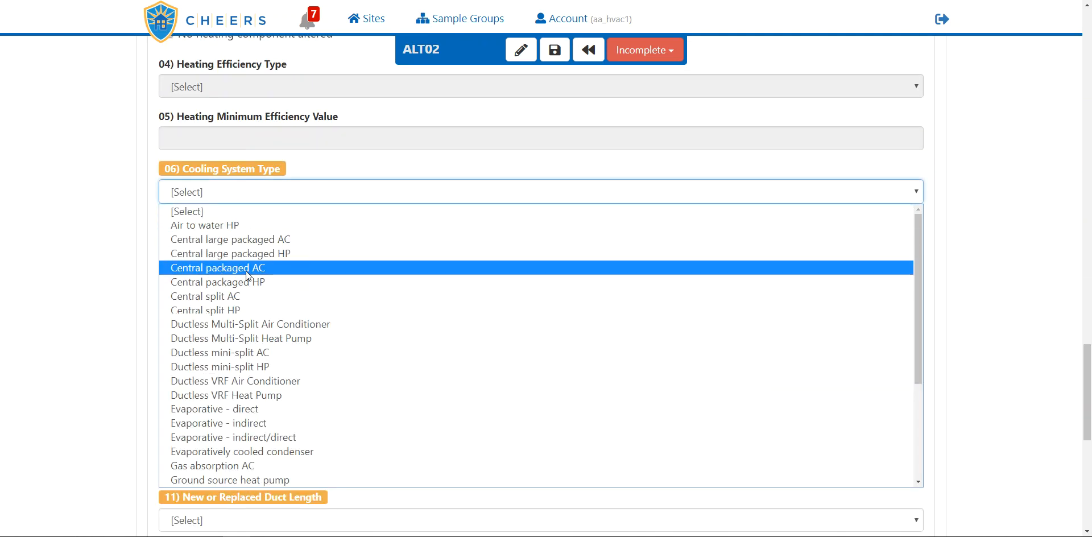
click(248, 295)
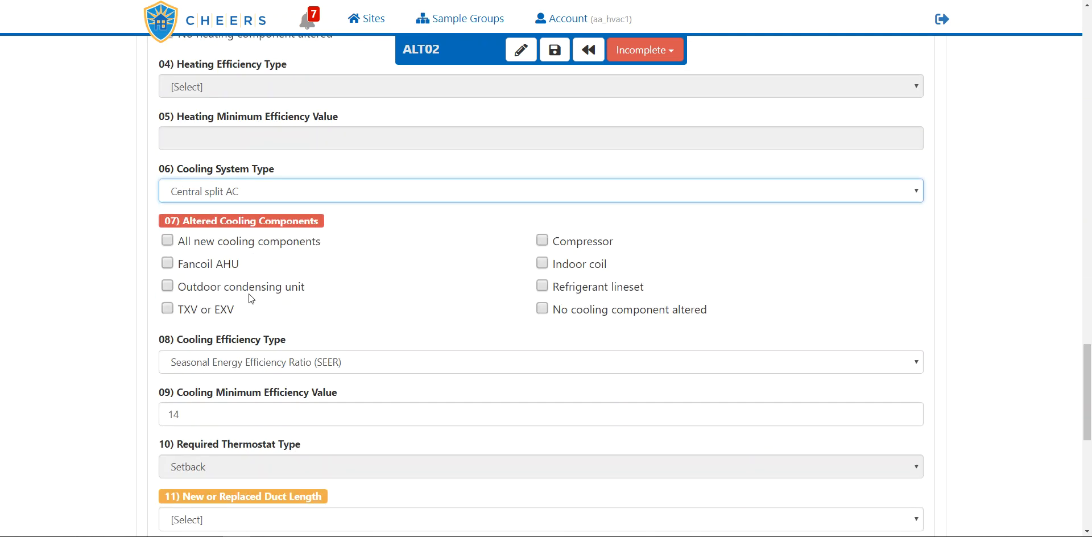
click(245, 242)
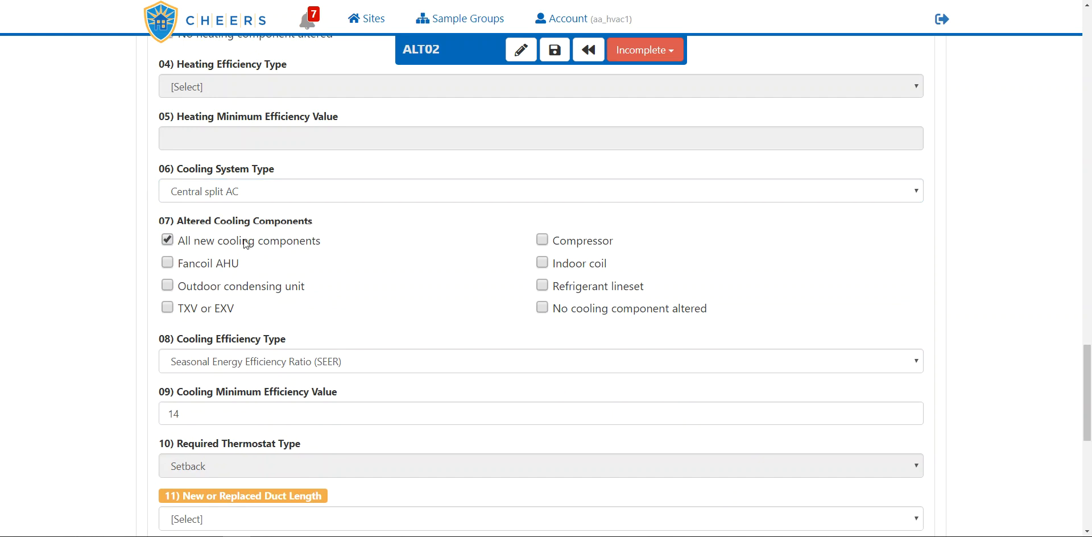
- Set the new or replaced duct length of System 1 to Greater than 40 feet
scroll(246, 242, down, 3)
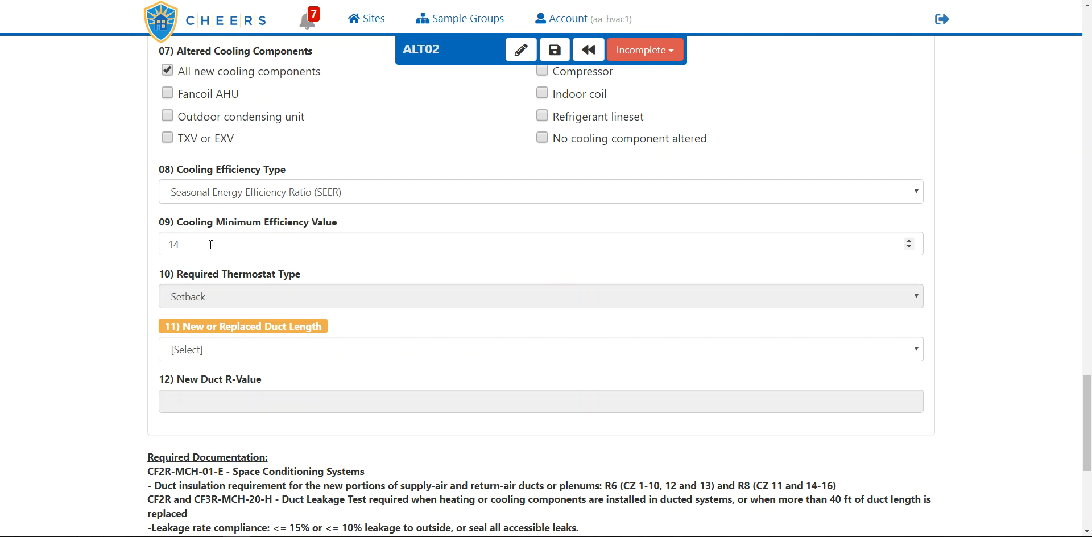
click(223, 349)
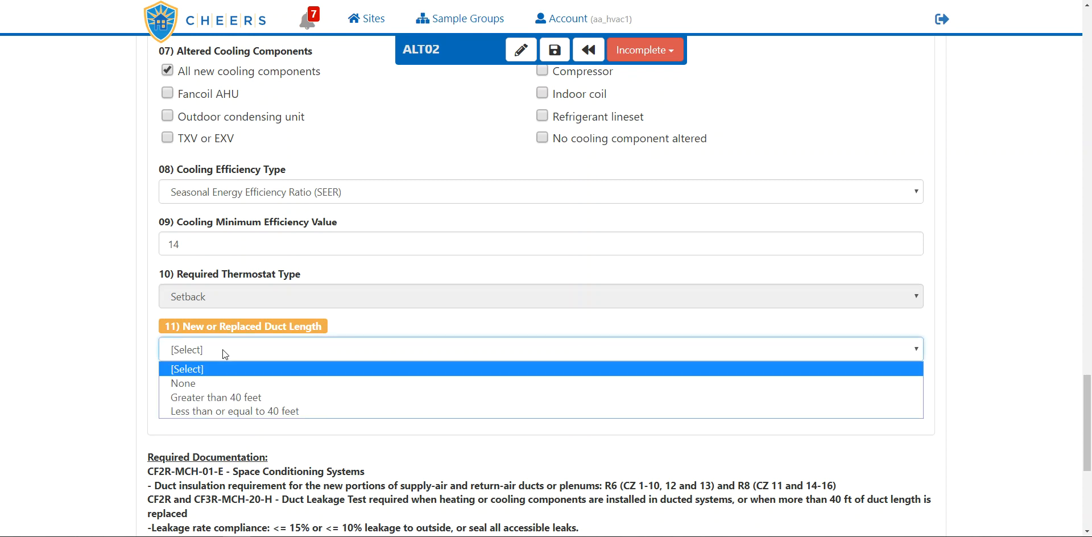
click(240, 401)
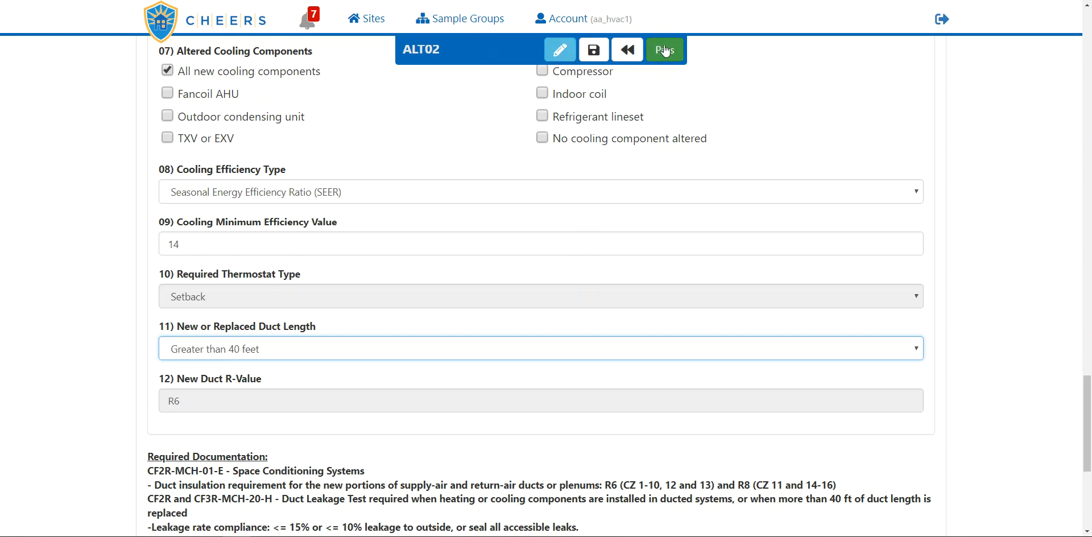
- Start signing the ALT02 form and choose AA Rater Company as the project's HERS rater
click(561, 51)
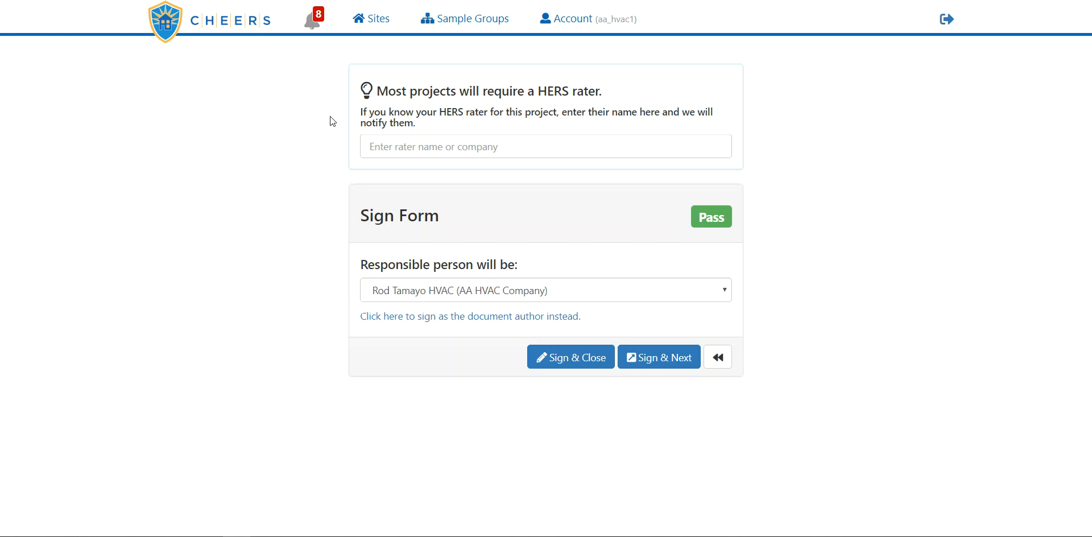
click(389, 146)
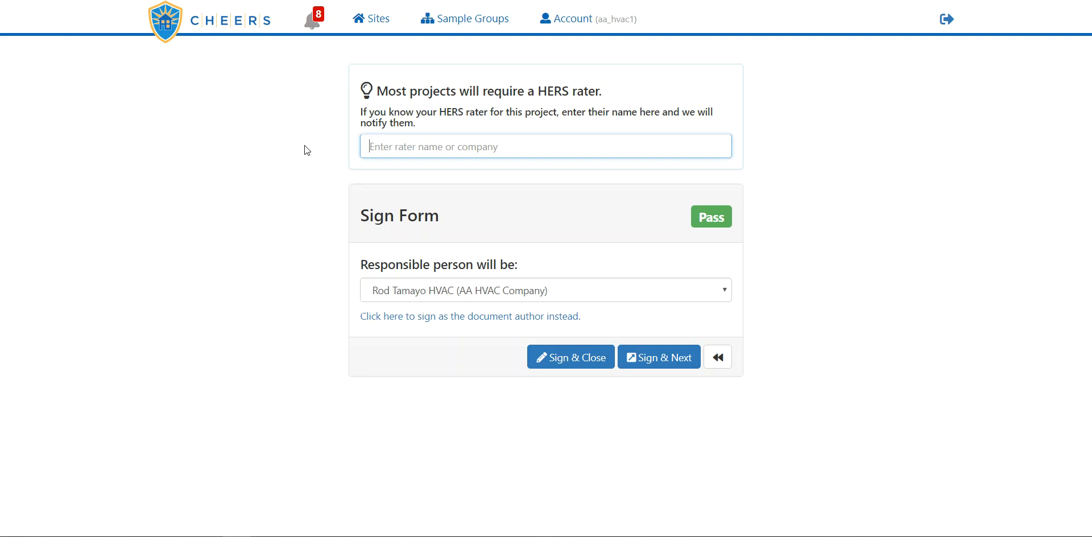
text(aa rater)
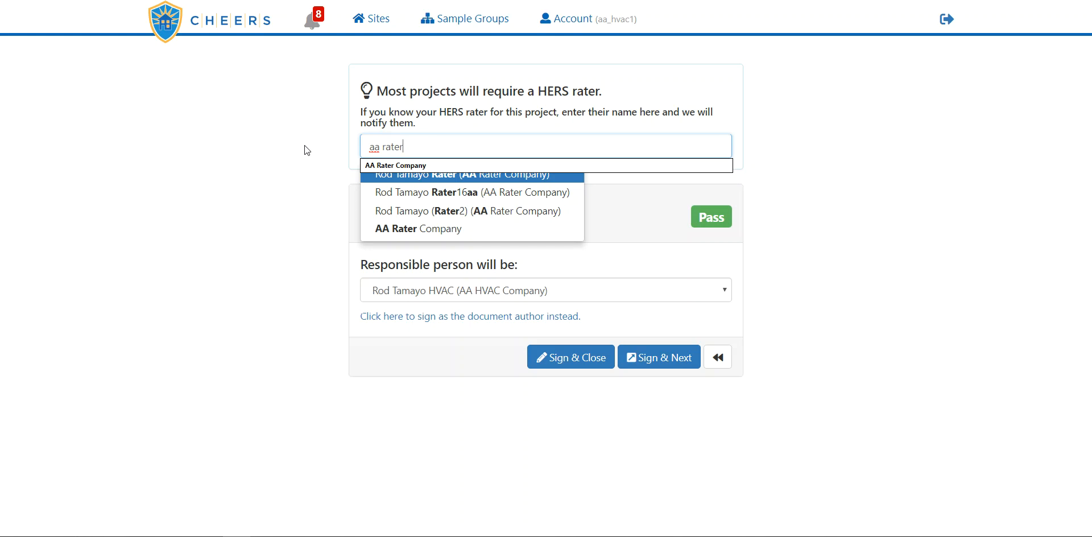
click(410, 229)
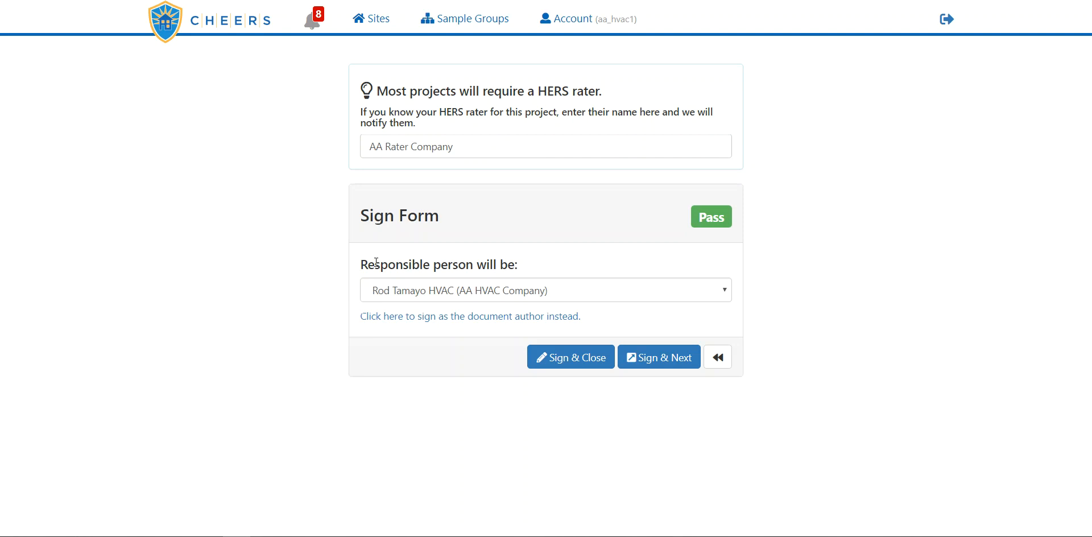
- Check which people can be chosen as the responsible person for signing the form
drag(364, 267, 473, 267)
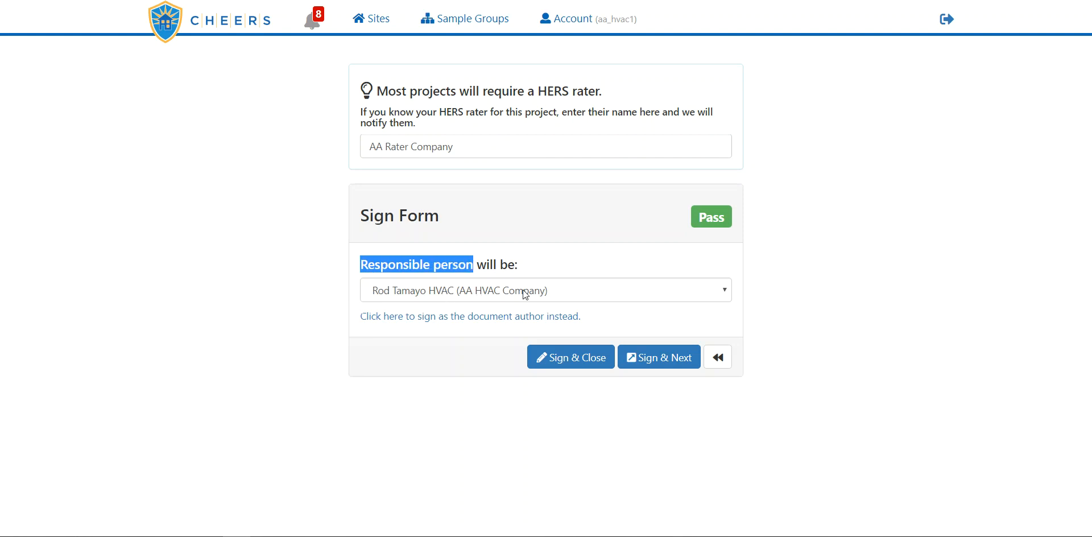
click(562, 294)
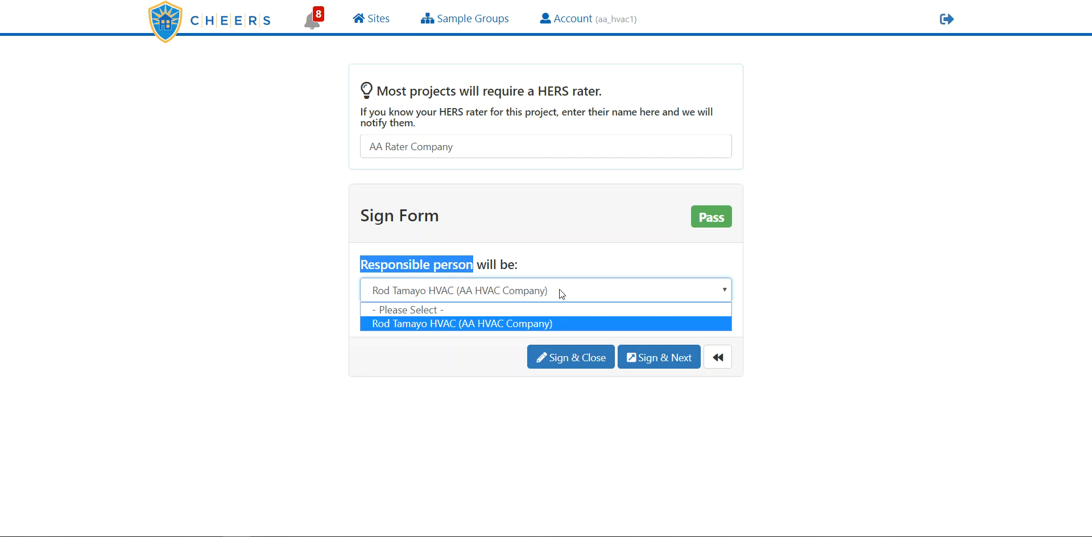
click(560, 291)
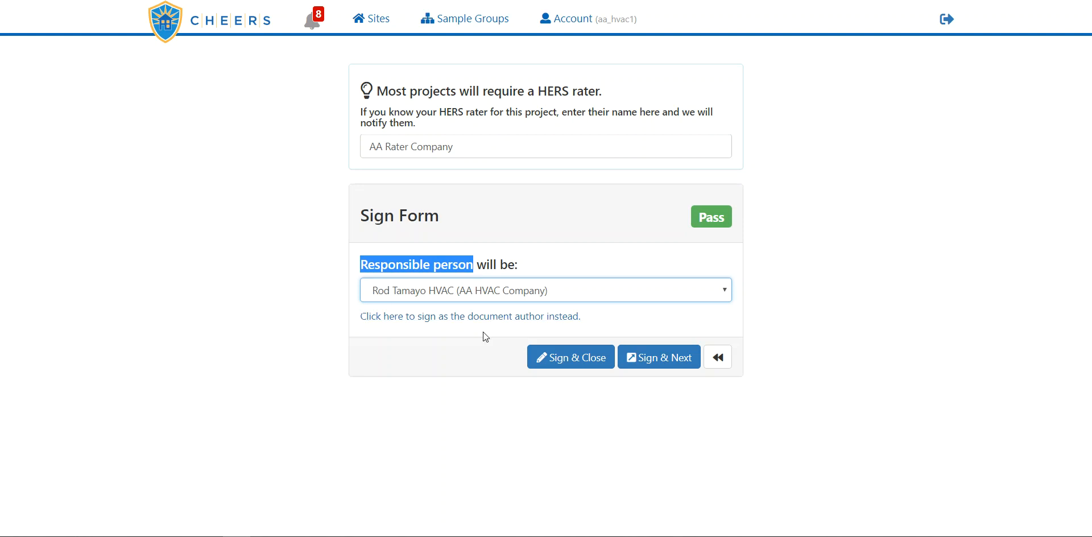
click(465, 264)
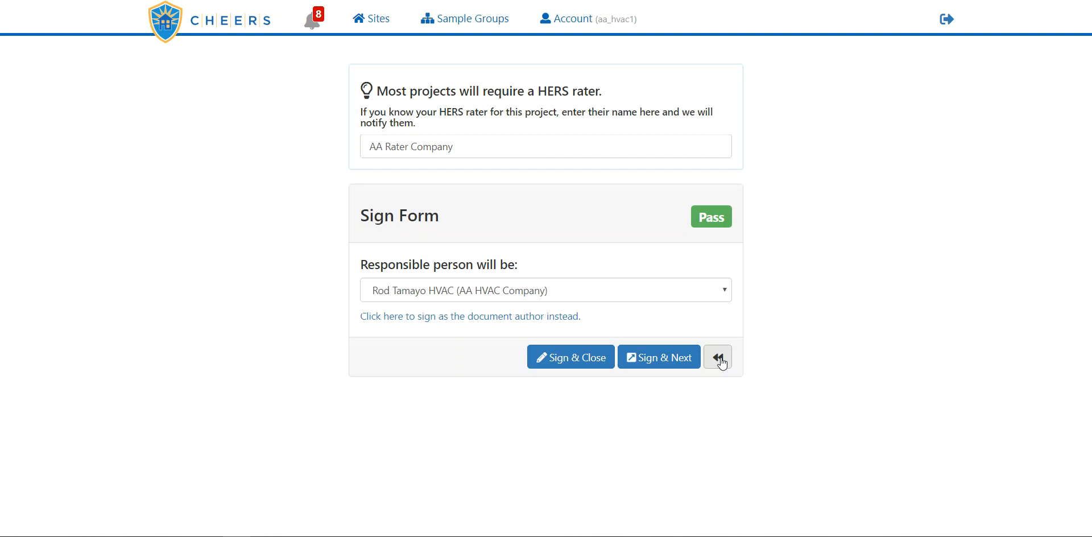
- Switch to signing as the document author and view the users available for entering responsible signer credentials
click(481, 317)
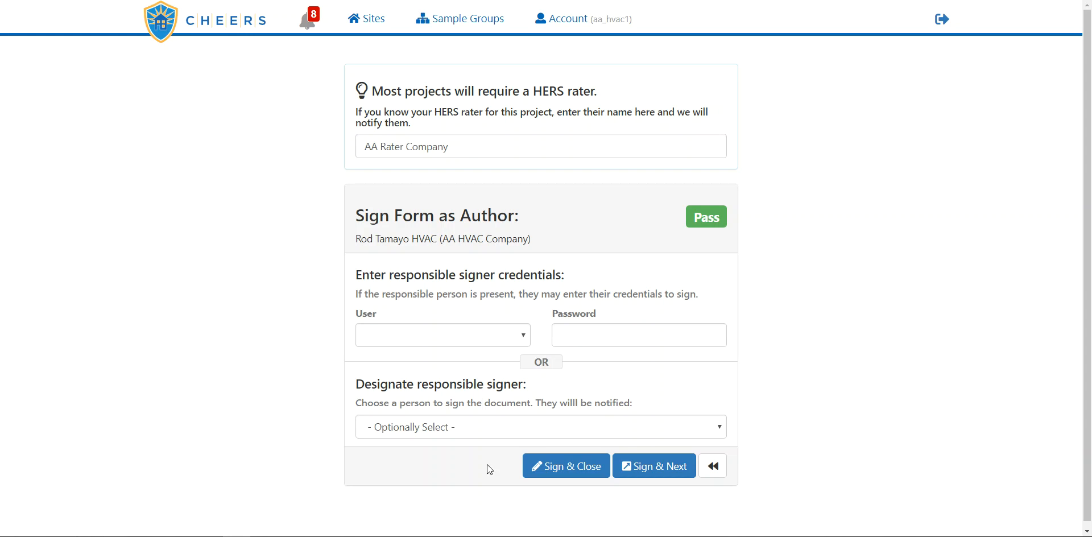
click(571, 471)
click(524, 338)
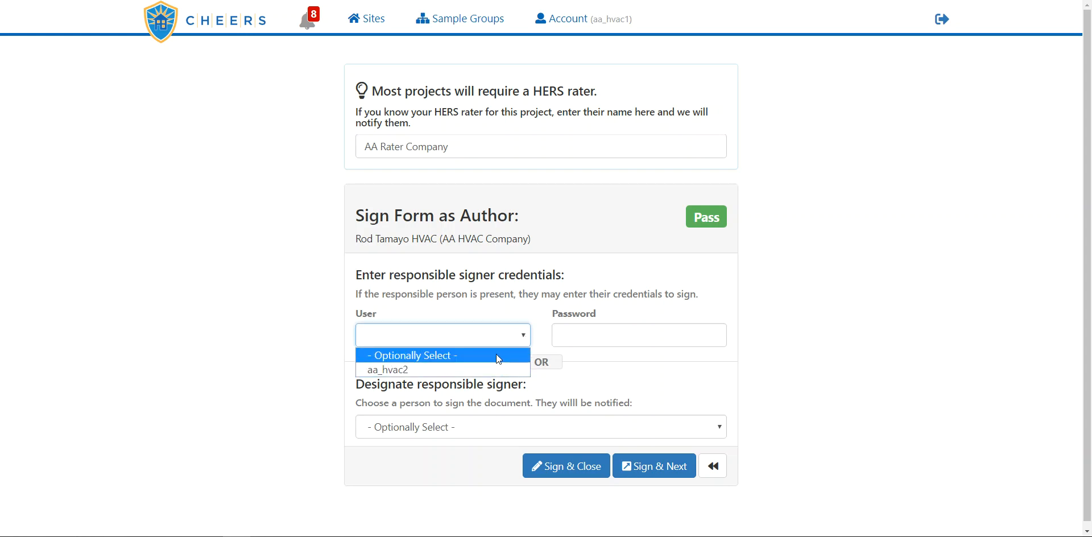
click(525, 338)
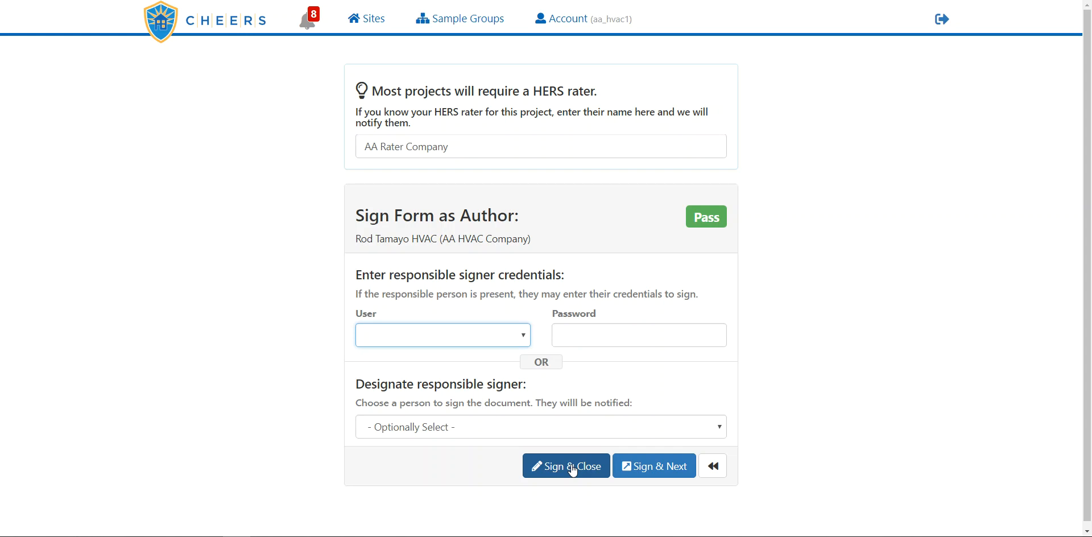
- Designate the HVAC2 user of AA HVAC Company as responsible signer and return to the form without signing
click(477, 431)
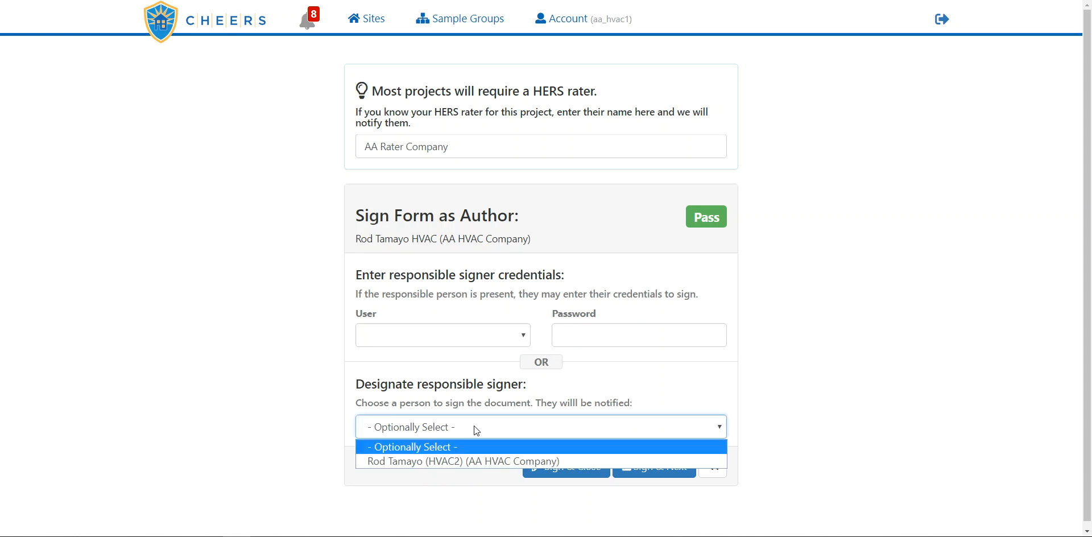
click(476, 462)
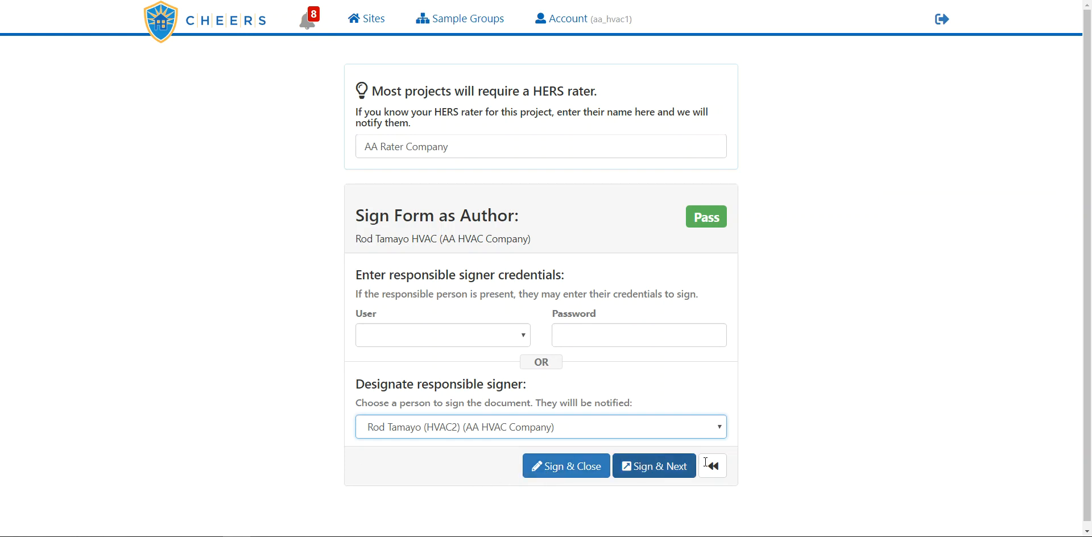
click(721, 472)
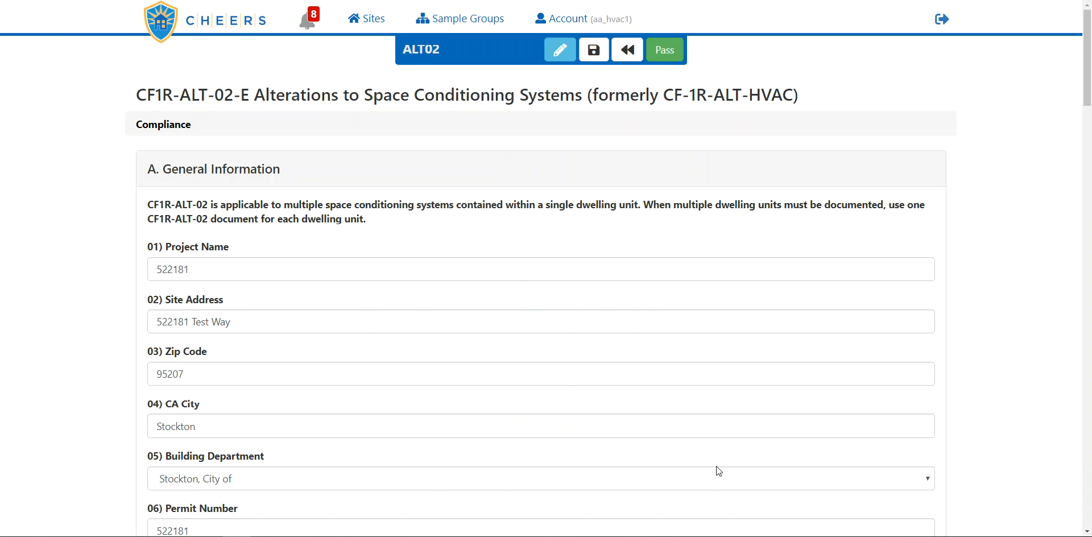
- Sign the ALT02 form with the preselected AA HVAC Company responsible person and close it
click(560, 49)
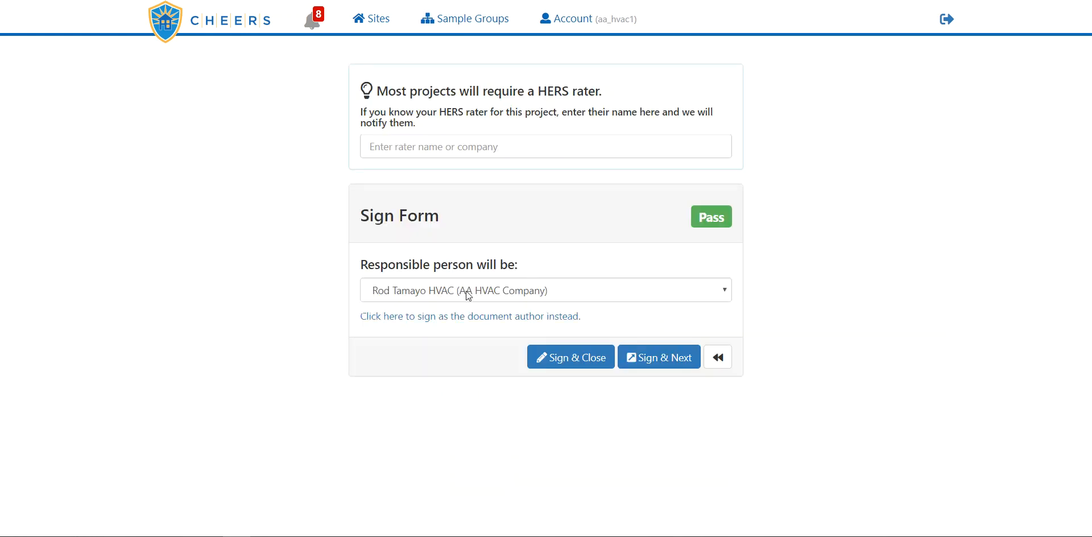
click(578, 359)
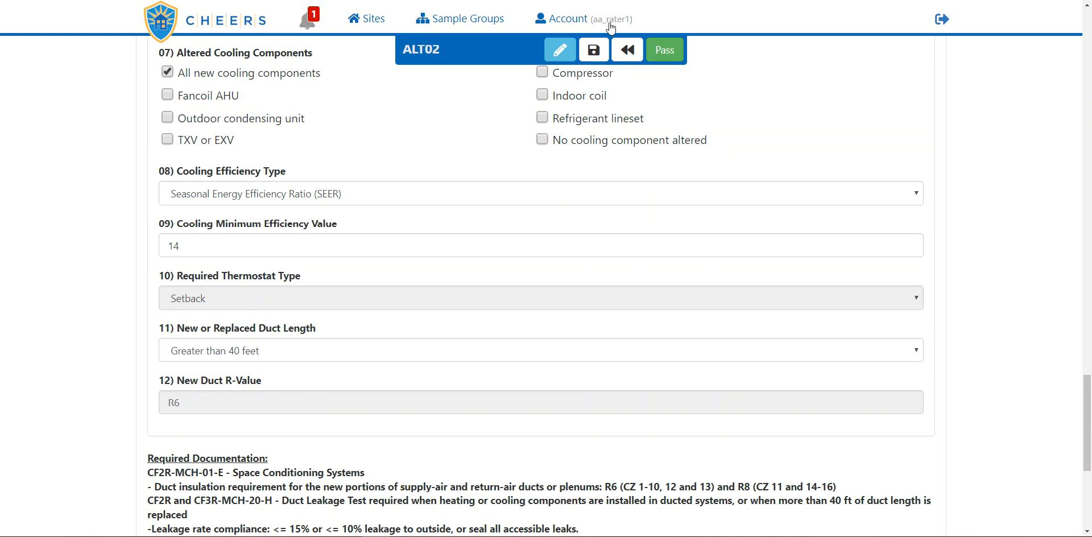
- Start signing the rater account's ALT02 form as author and designate the first AA HVAC Company user as responsible signer
click(558, 54)
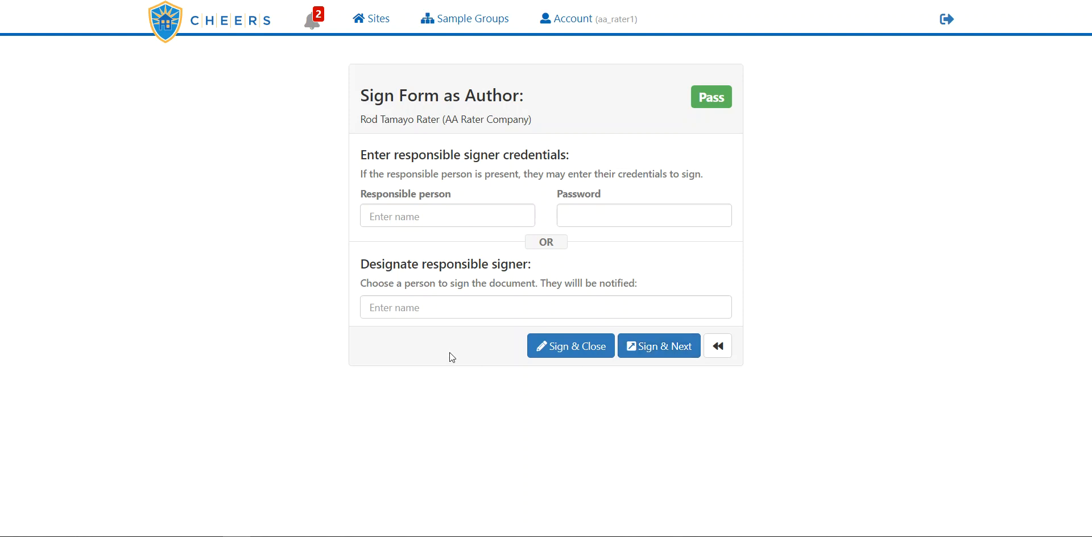
click(434, 310)
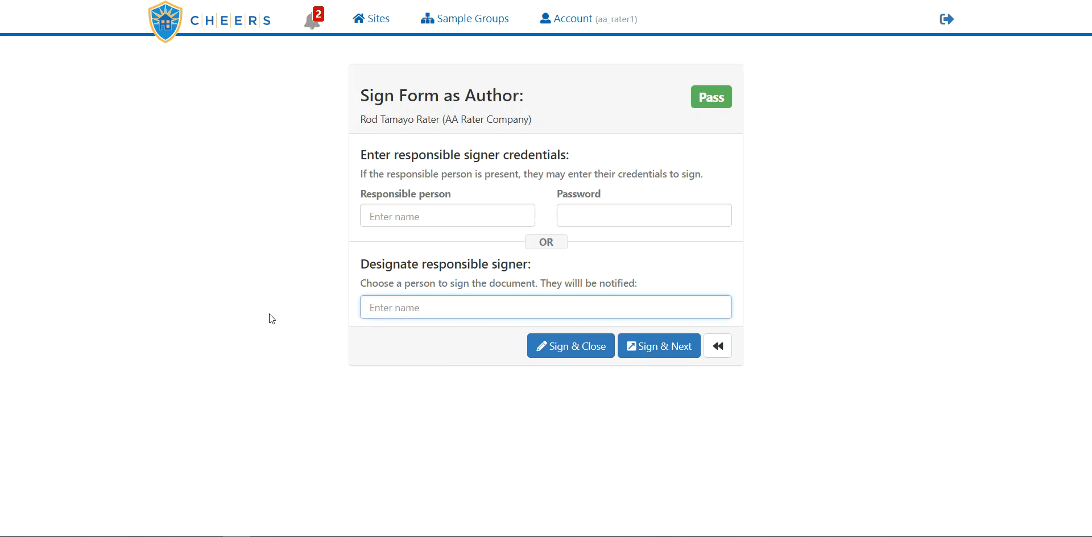
text(aa hvac)
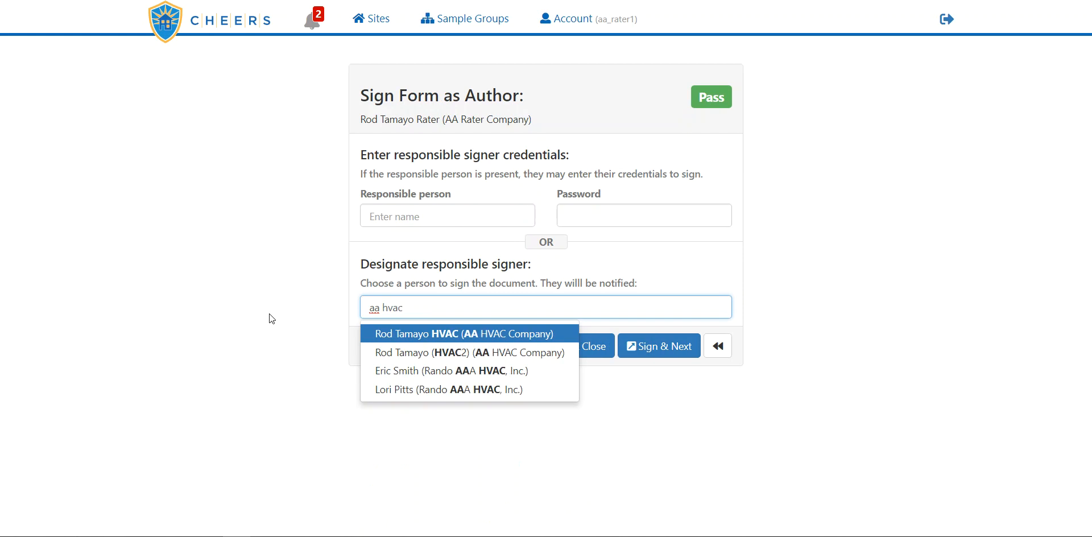
click(425, 334)
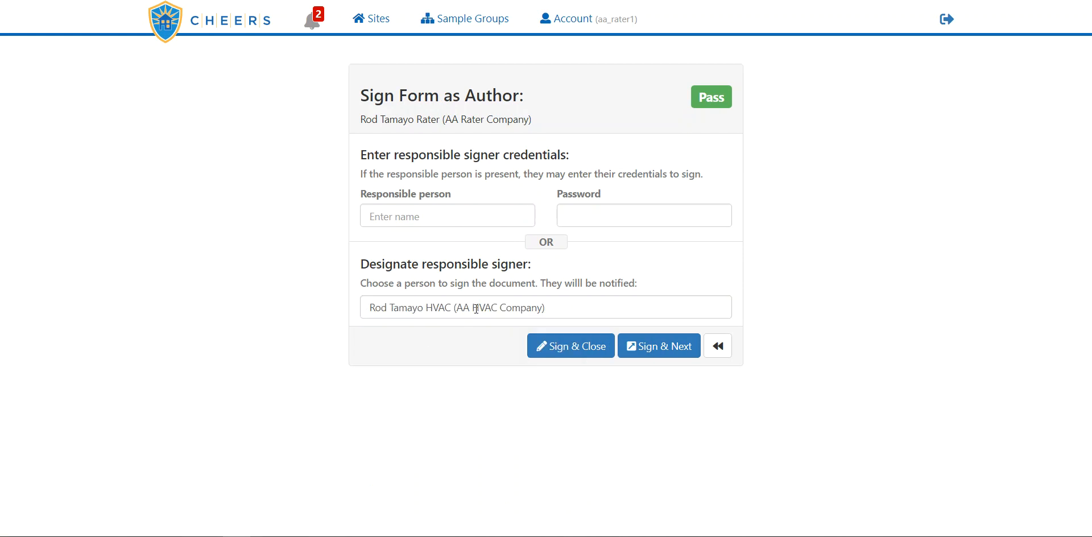